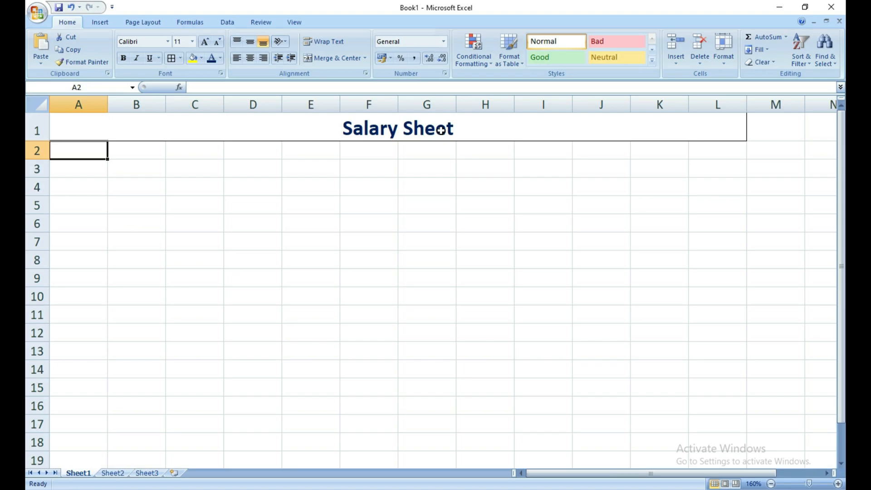
- In the Word document, highlight the Salary Calculation - 1 details for the first employee
key("alt+Tab")
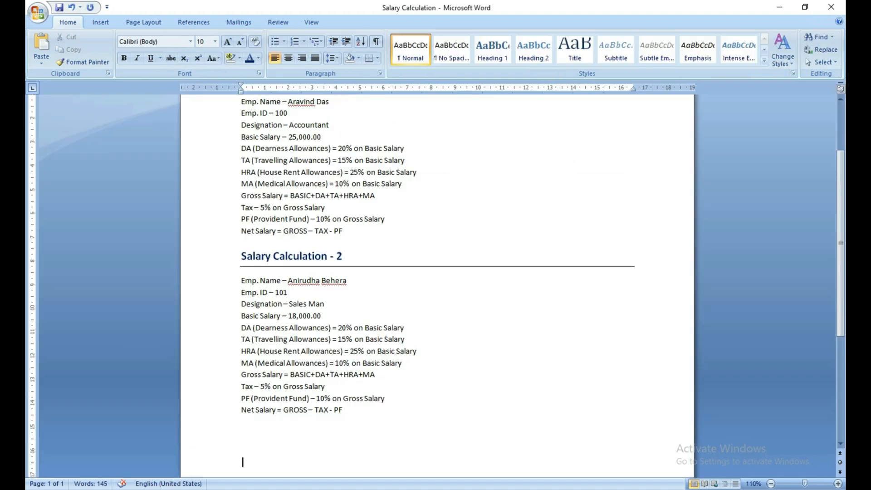
scroll(364, 180, "up", 1)
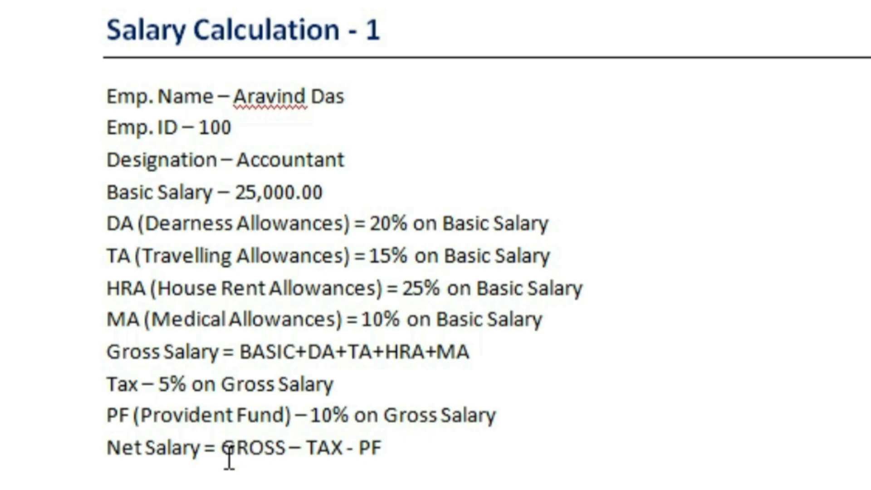
left_click_drag(411, 443, 73, 103)
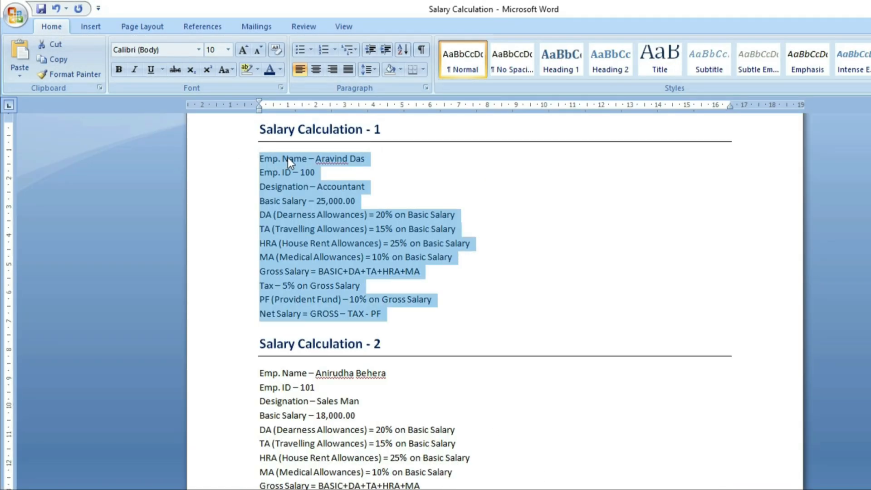
- Enter the headings Emp.ID, Emp. Name and Degn. in A2:C2
left_click(288, 157)
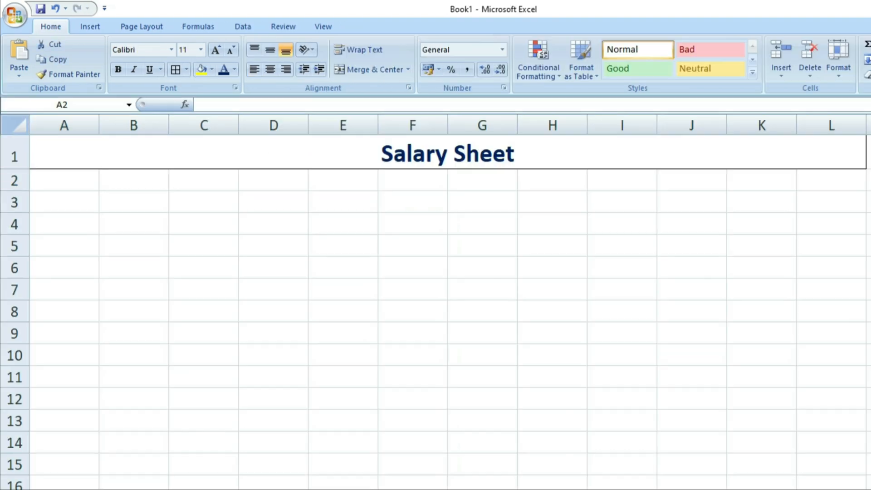
type("Emp.ID")
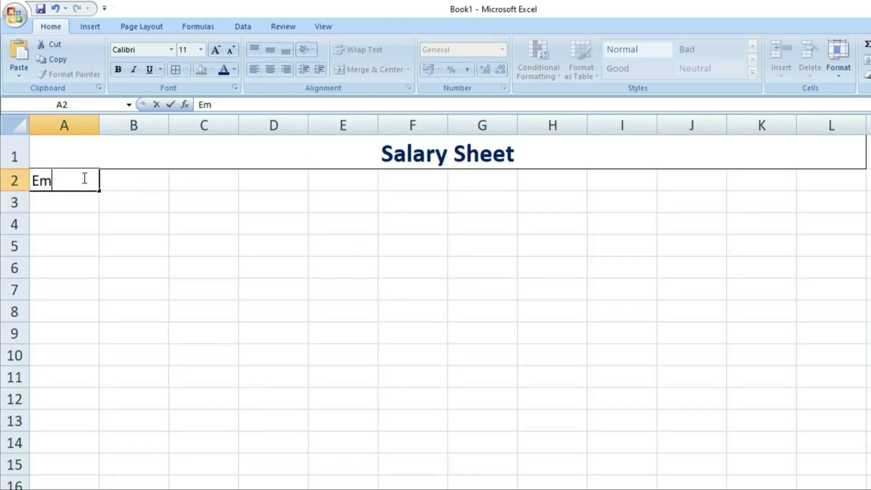
key("Tab")
type("Emp. Name")
key("Tab")
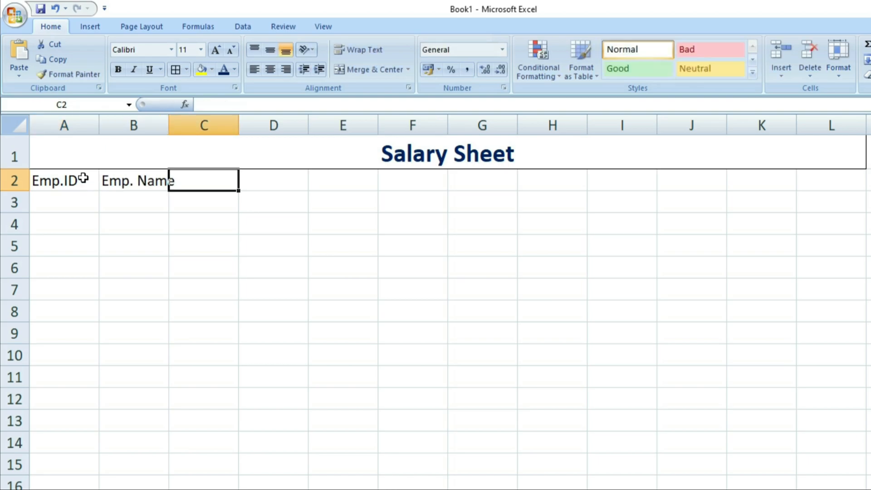
type("Degn.")
key("Tab")
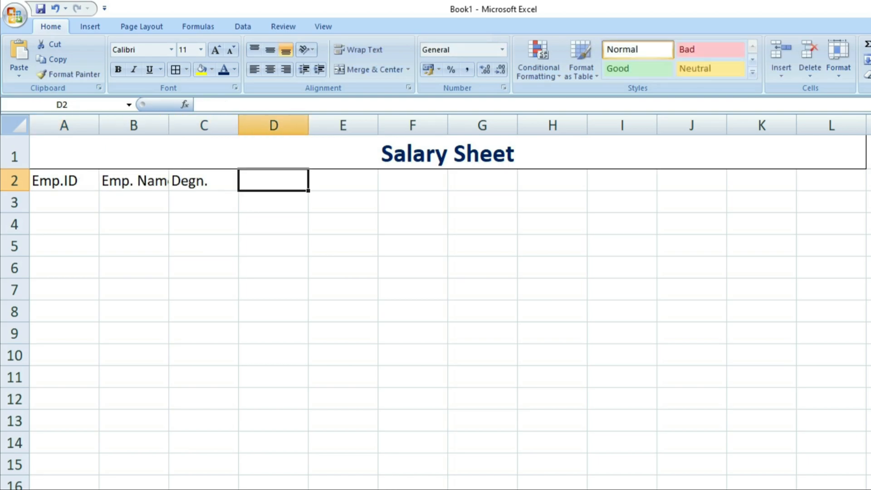
- After checking the Word rules, add the Basic Salary, DA and TA headings in D2:F2
key("alt+Tab")
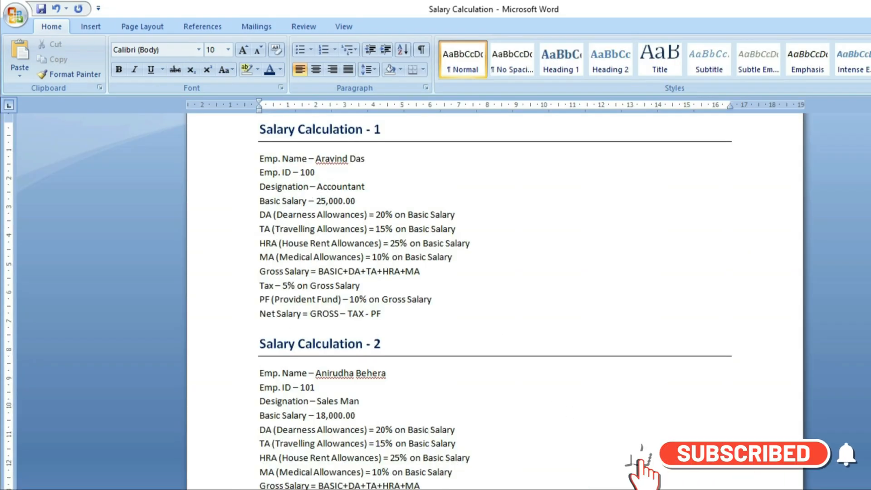
key("alt+Tab")
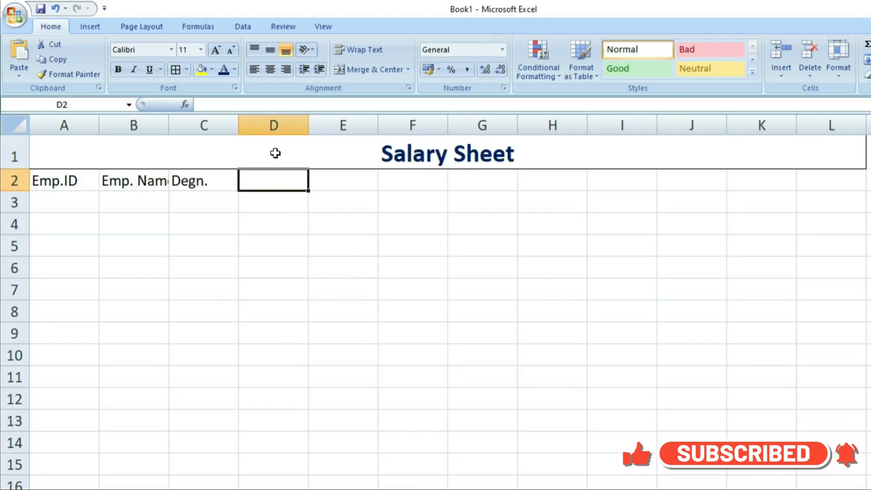
type("Basic Salary")
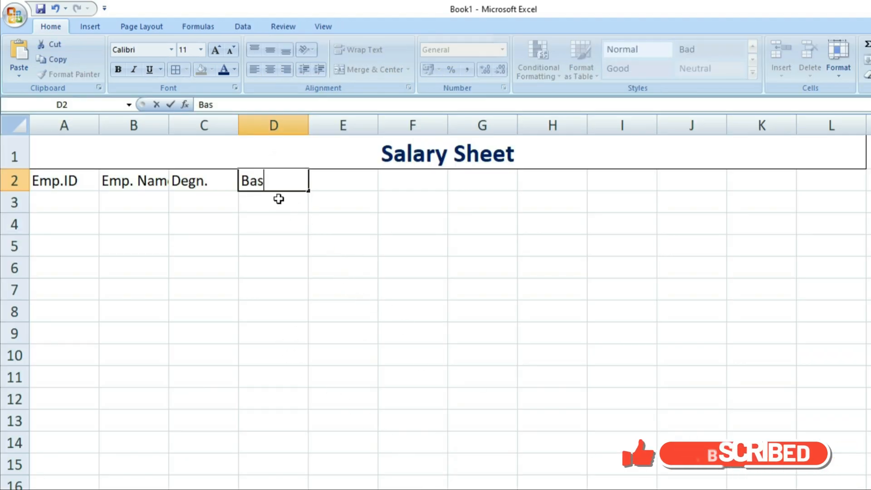
left_click(343, 182)
type("DA")
key("Tab")
type("TA")
key("Tab")
- Add the HRA, MA and GROSS headings in G2:I2
type("HRA")
key("Tab")
type("MA")
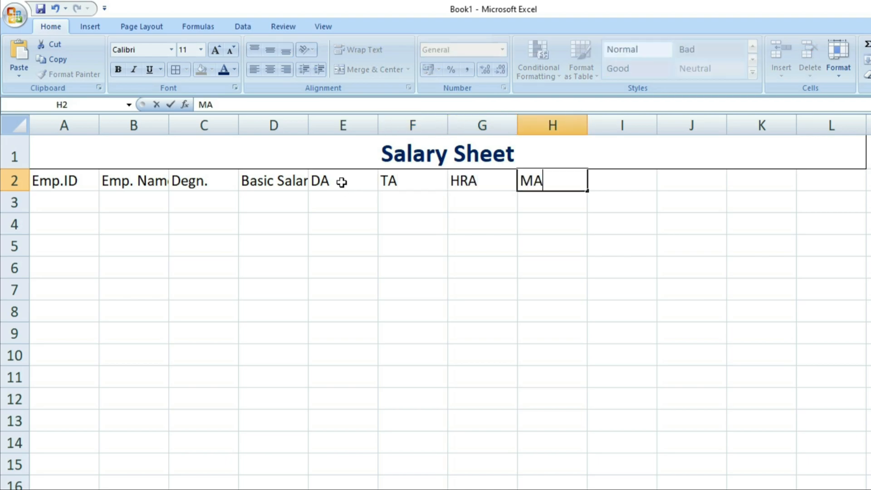
key("Tab")
type("GROSS")
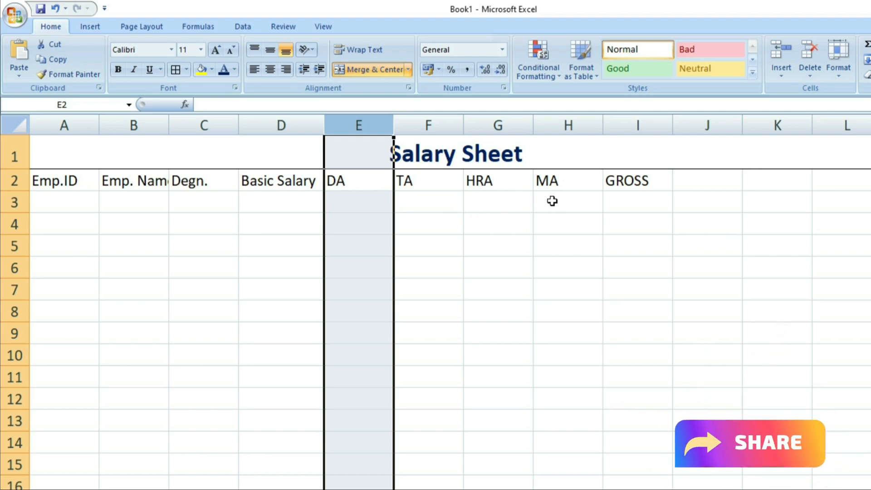
- Rename the I2 heading from GROSS to Gross Salary
left_click_drag(564, 198, 292, 200)
left_click_drag(568, 200, 299, 200)
left_click(626, 198)
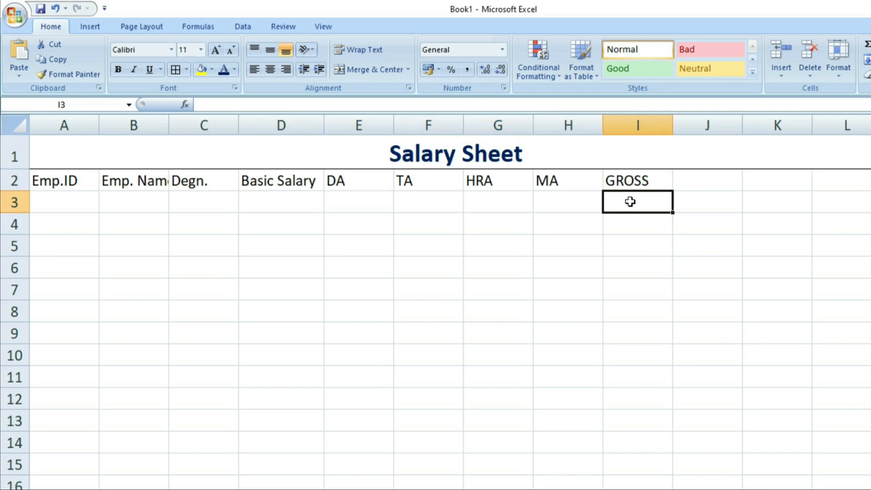
left_click(651, 179)
double_click(651, 179)
key("BackSpace")
key("BackSpace")
key("BackSpace")
left_click(665, 241)
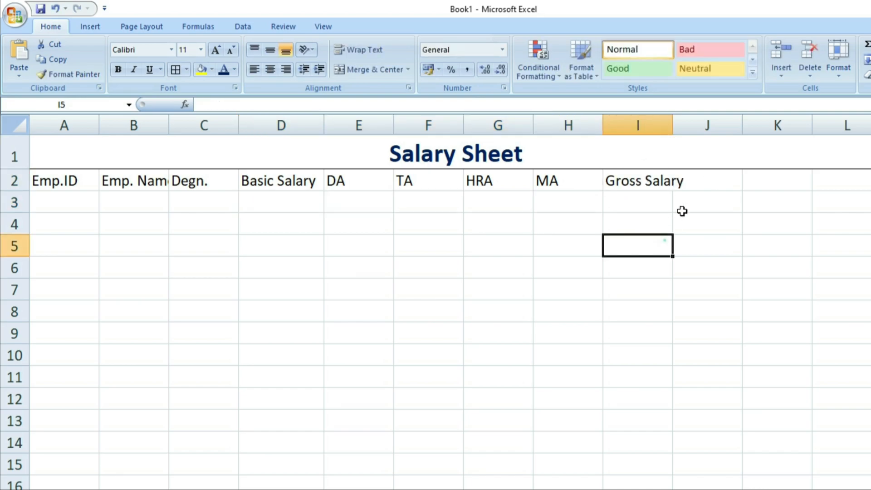
- Enter the Tax, PF and Net Salary headings in J2:L2
left_click(706, 180)
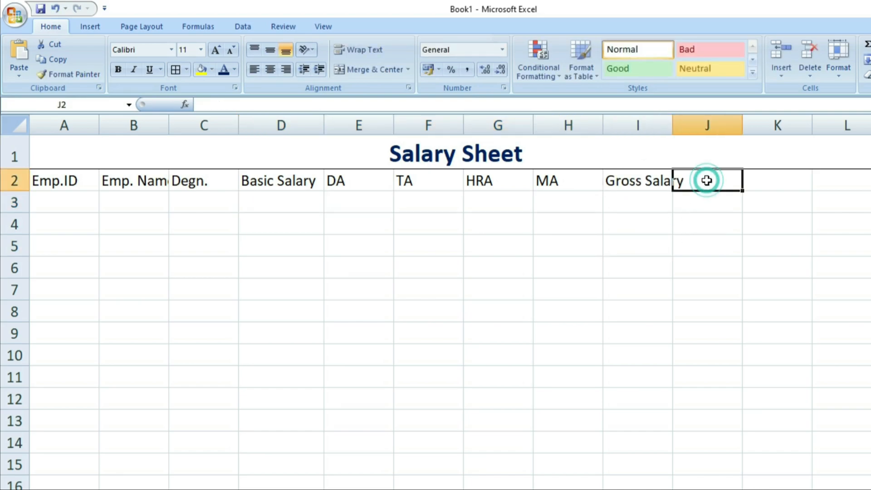
type("Tax")
key("Tab")
type("PF")
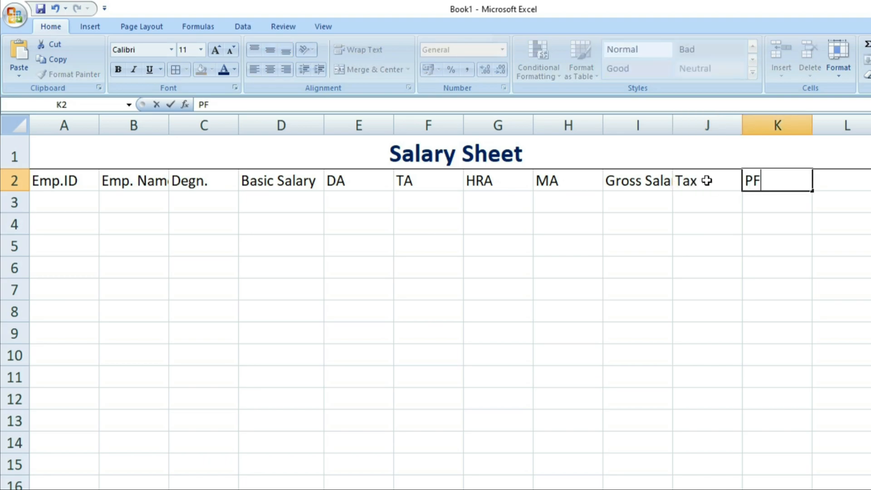
key("Tab")
type("Net Salary")
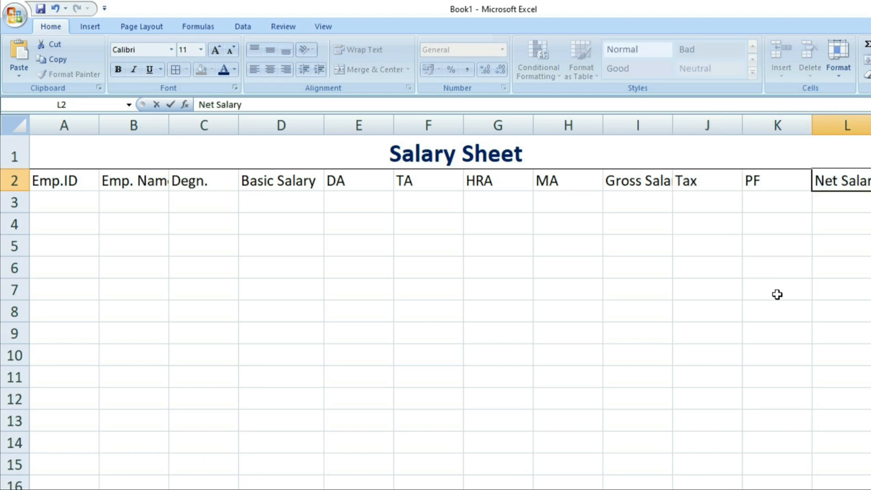
left_click(780, 293)
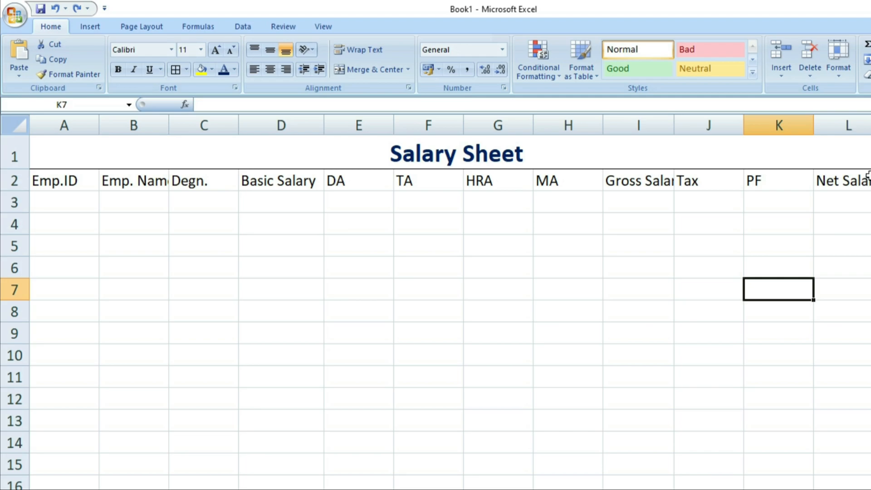
- Autofit column I to Gross Salary and column B to Emp. Name
left_click_drag(671, 122, 672, 121)
double_click(664, 118)
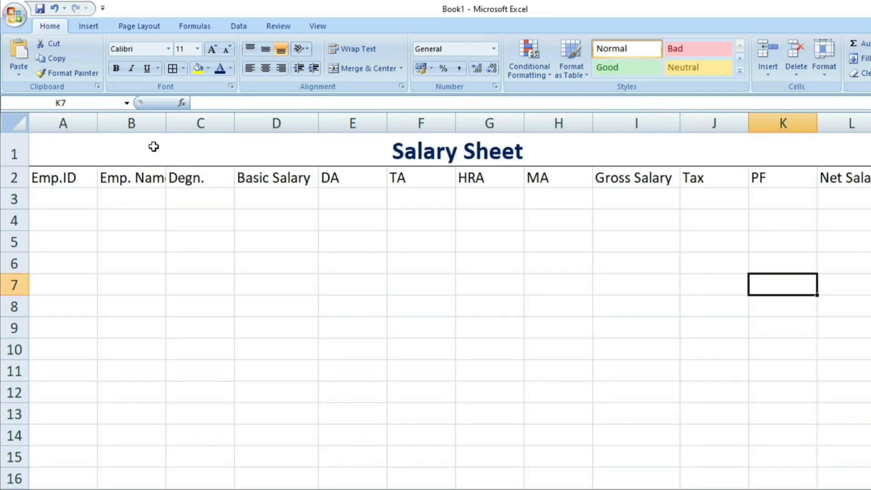
double_click(165, 122)
left_click(276, 239)
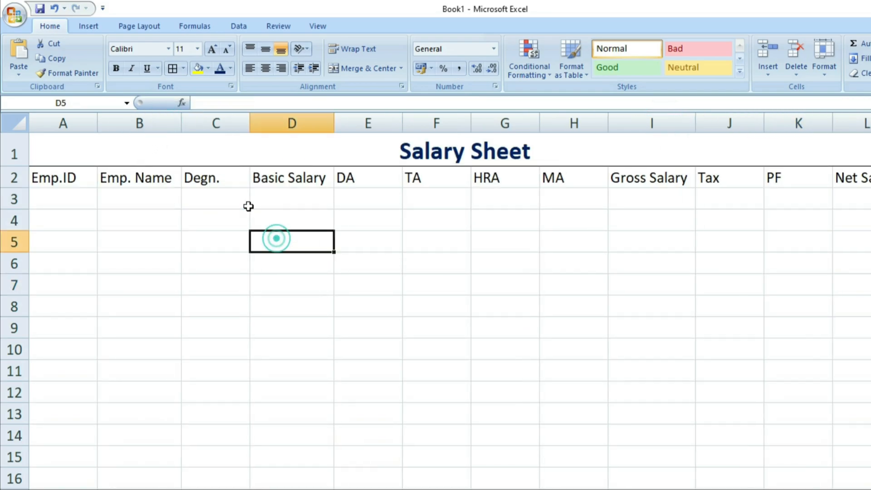
- Make the A2:L2 headings bold, fully bordered, centred, middle-aligned and dark orange
left_click_drag(72, 180, 853, 178)
left_click(120, 68)
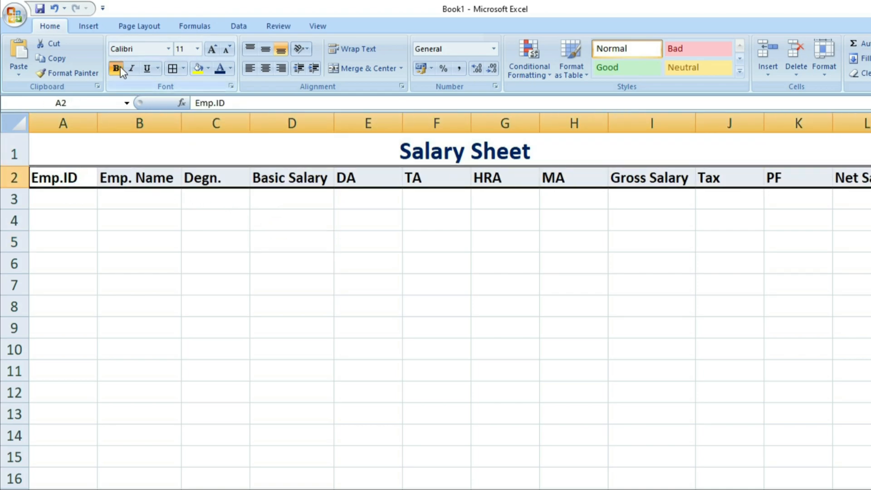
left_click(172, 68)
left_click(266, 68)
left_click(265, 50)
left_click(231, 68)
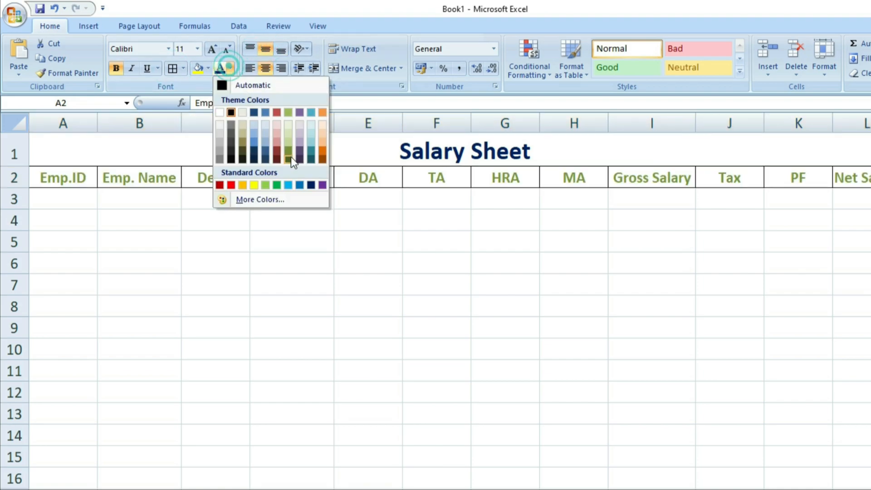
left_click(322, 154)
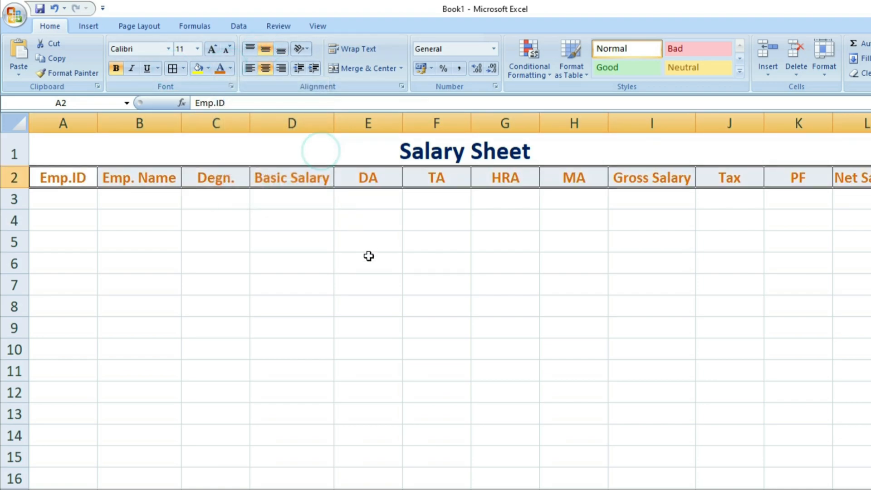
left_click(78, 208)
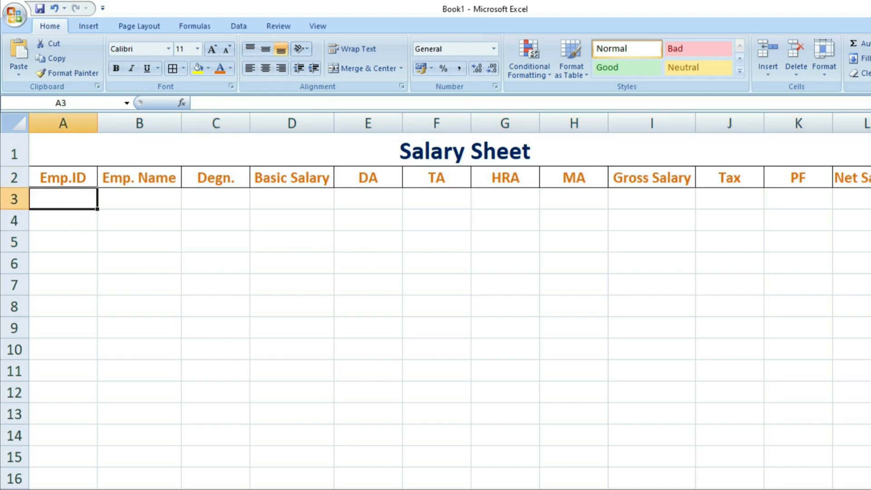
- Enter ID 100, the employee's name and designation A/c in A3:C3
key("alt+Tab")
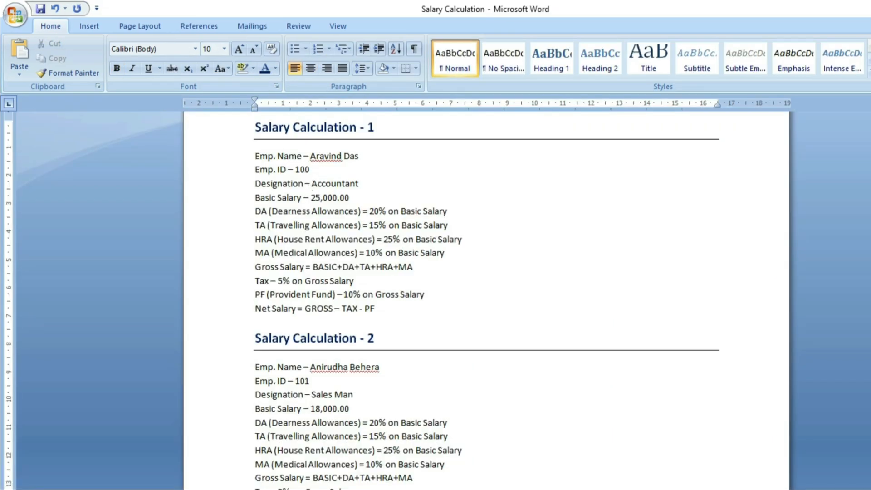
key("alt+Tab")
type("100")
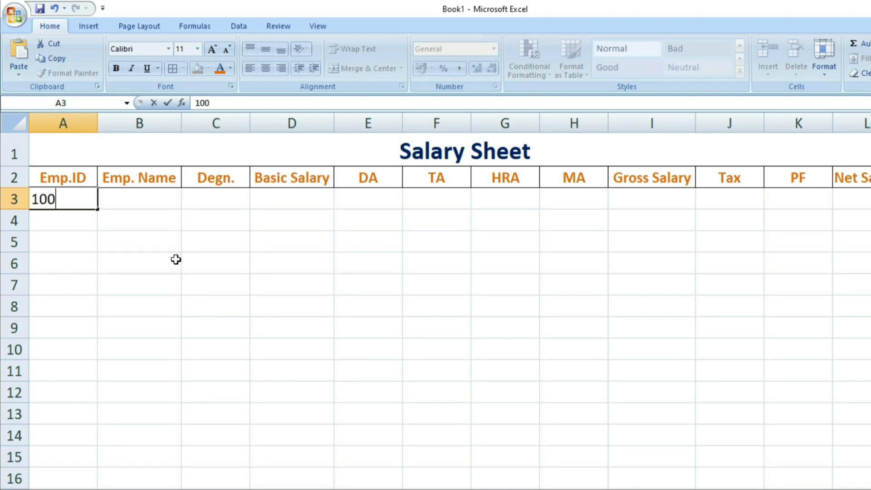
left_click(152, 203)
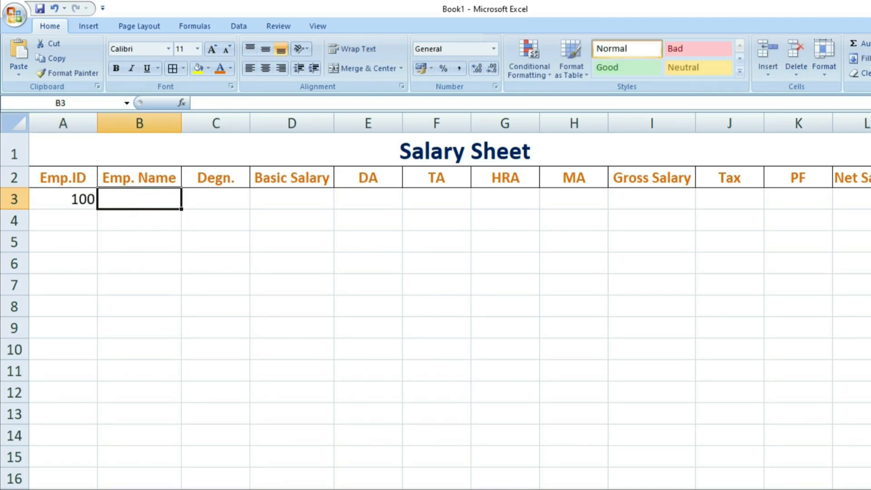
type("Aravind Das")
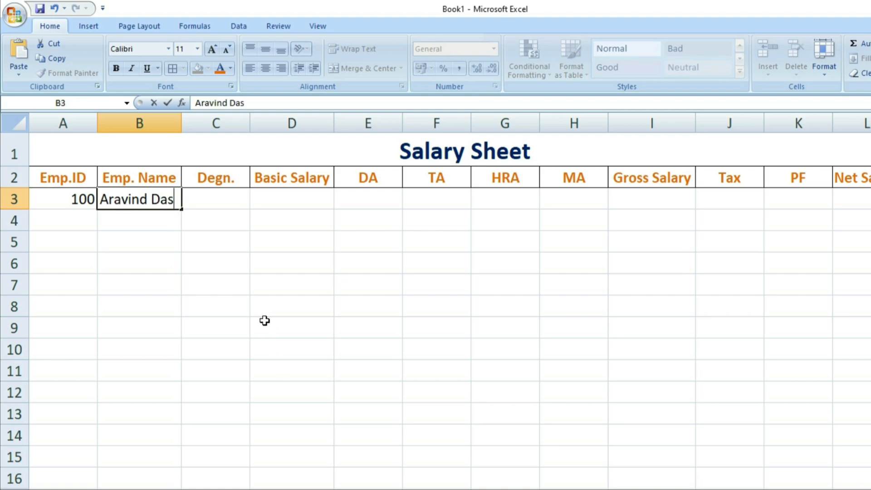
left_click(254, 282)
left_click(226, 201)
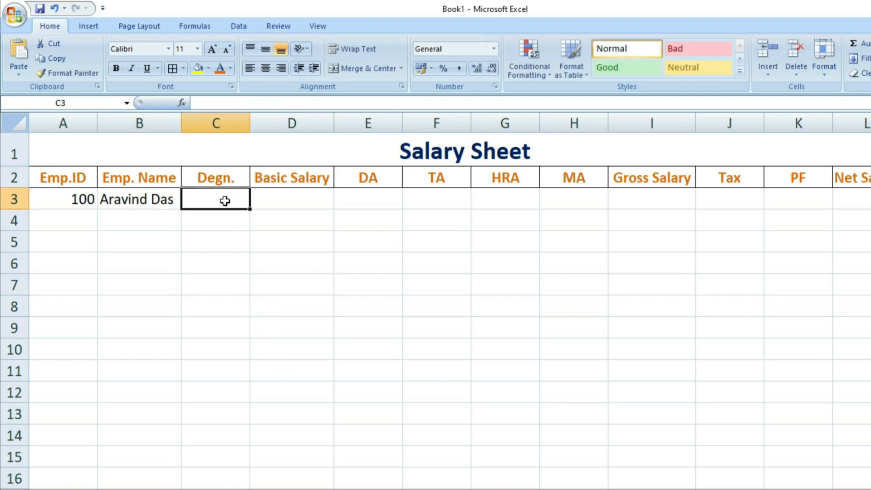
type("A\\c")
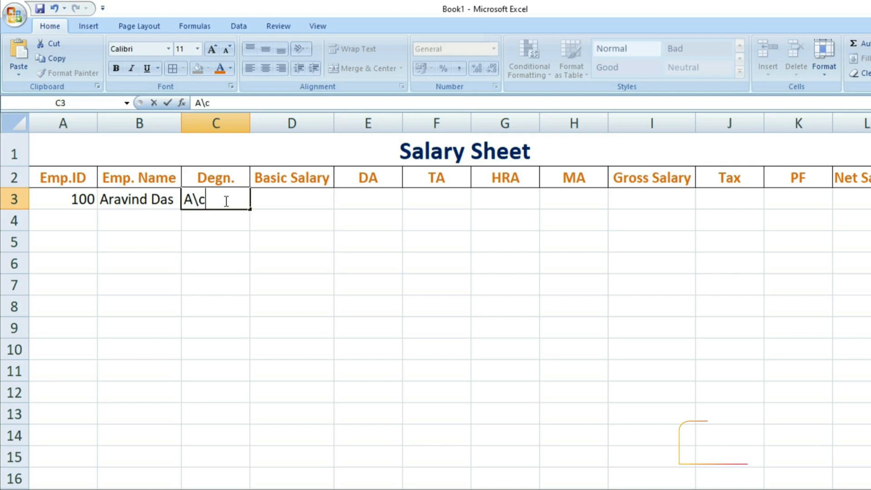
key("BackSpace")
key("BackSpace")
type("/c")
left_click(282, 195)
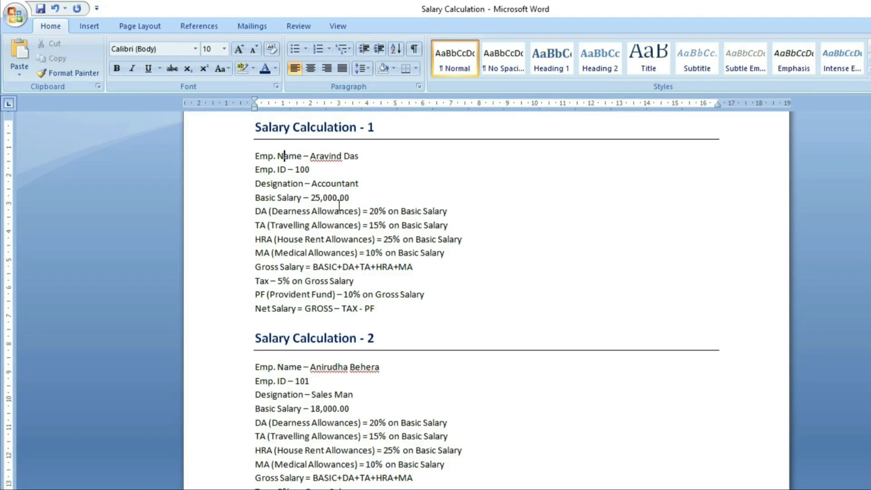
- Enter a basic salary of 25000 in D3 and apply Comma Style to show 25,000.00
left_click_drag(253, 200, 349, 198)
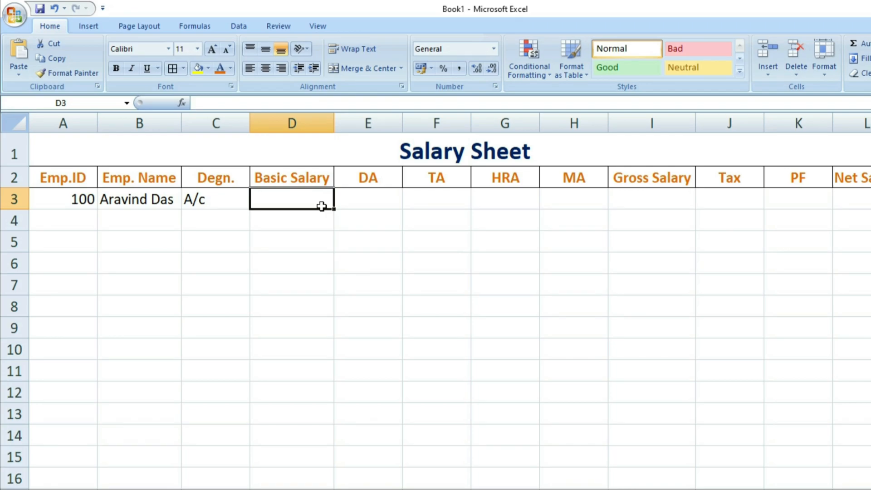
type("25000")
key("Return")
left_click(318, 198)
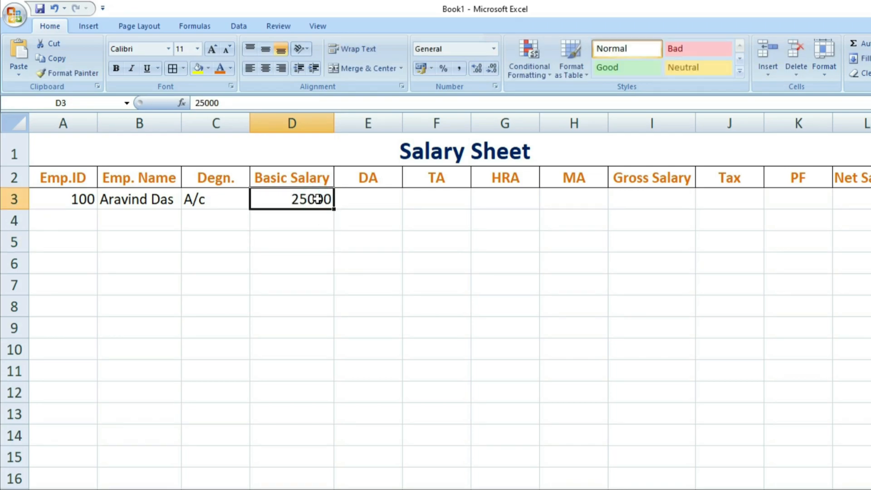
left_click(459, 68)
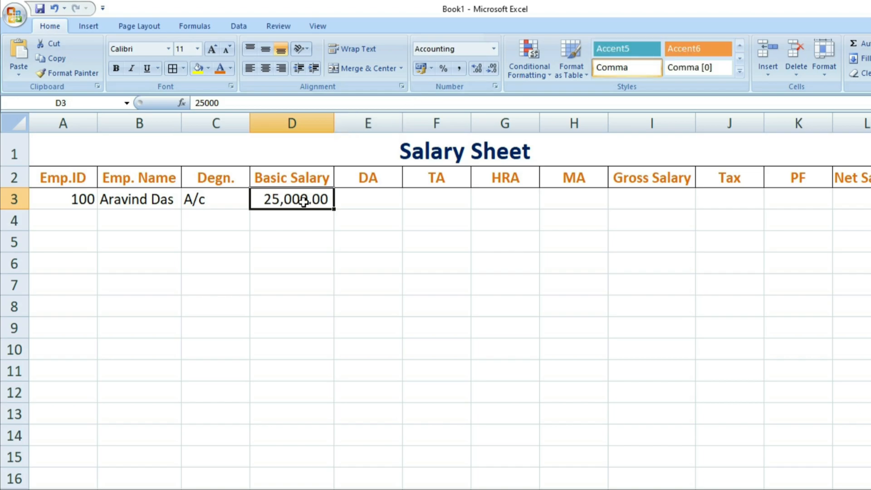
left_click(363, 202)
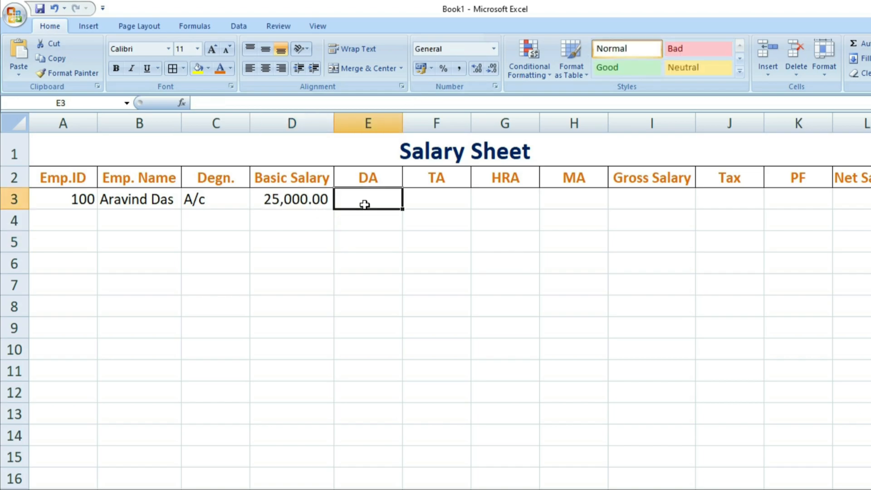
key("alt+Tab")
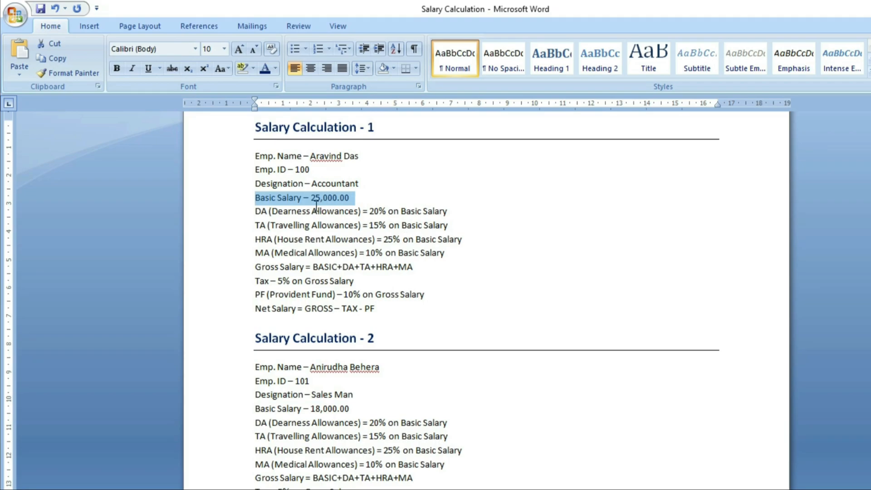
- Enter =D3*20/100 in E3 for a DA of 5,000.00
left_click(301, 210)
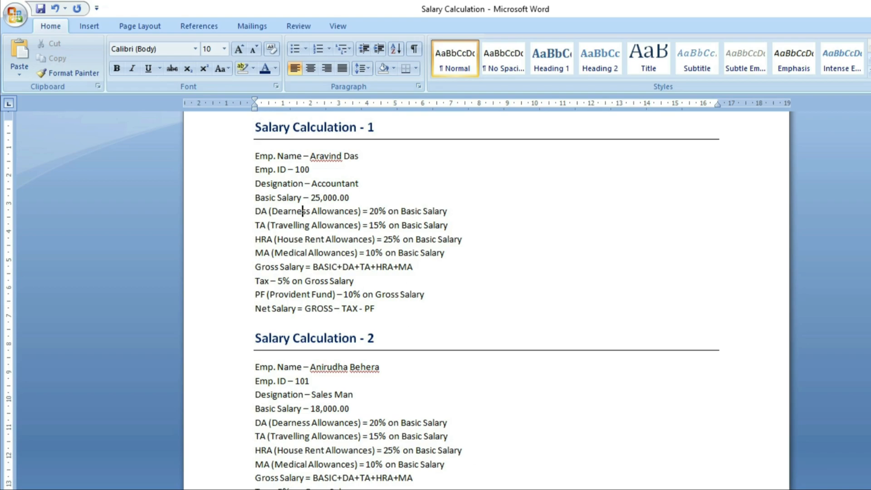
key("alt+Tab")
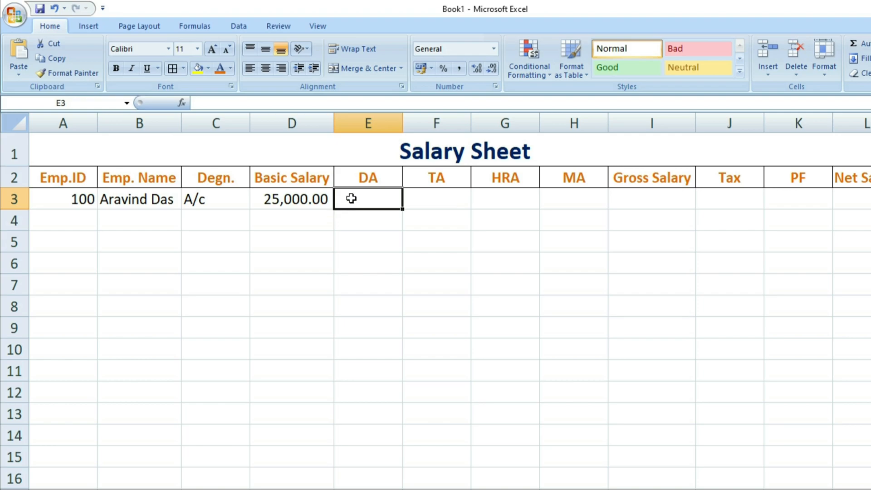
type("=")
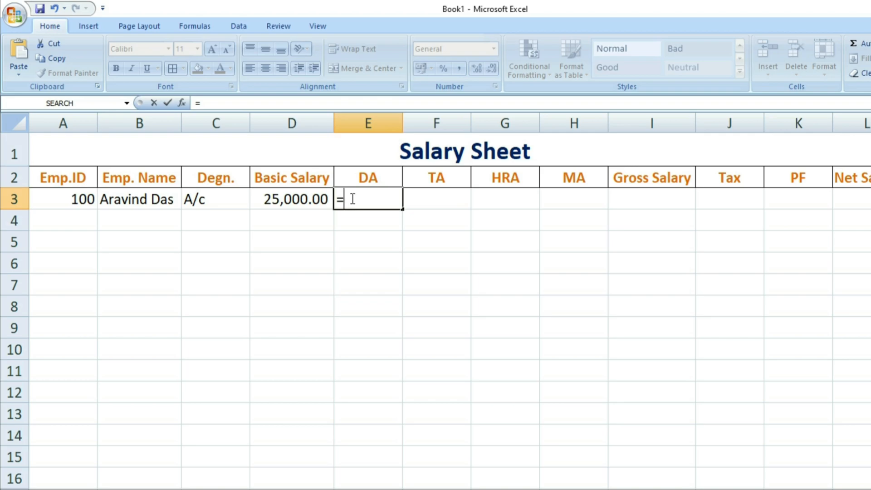
left_click(289, 196)
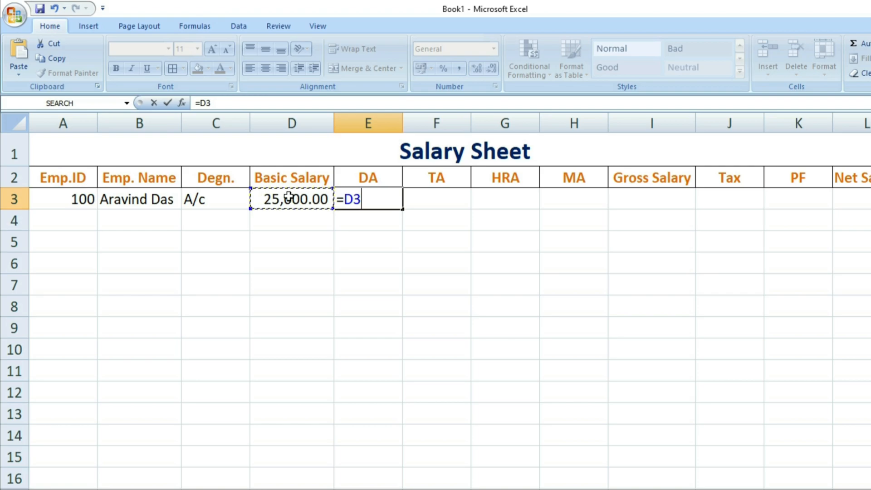
type("*20/100")
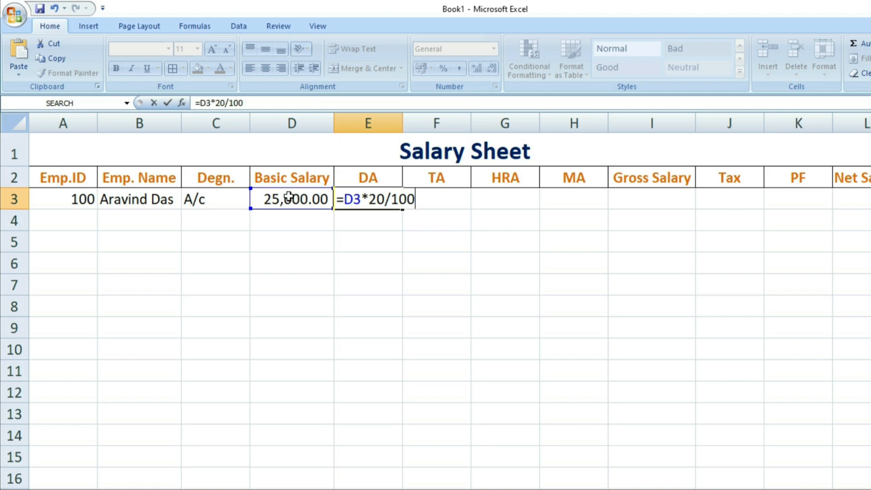
key("Return")
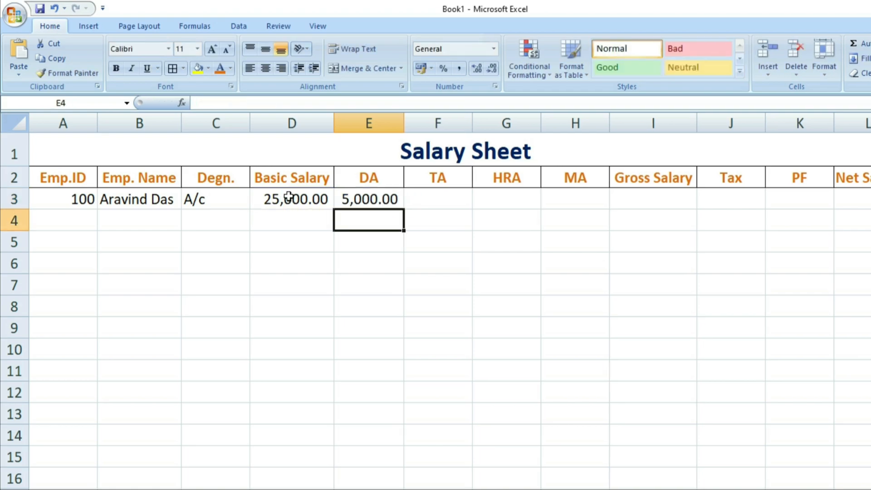
left_click(379, 262)
left_click(368, 204)
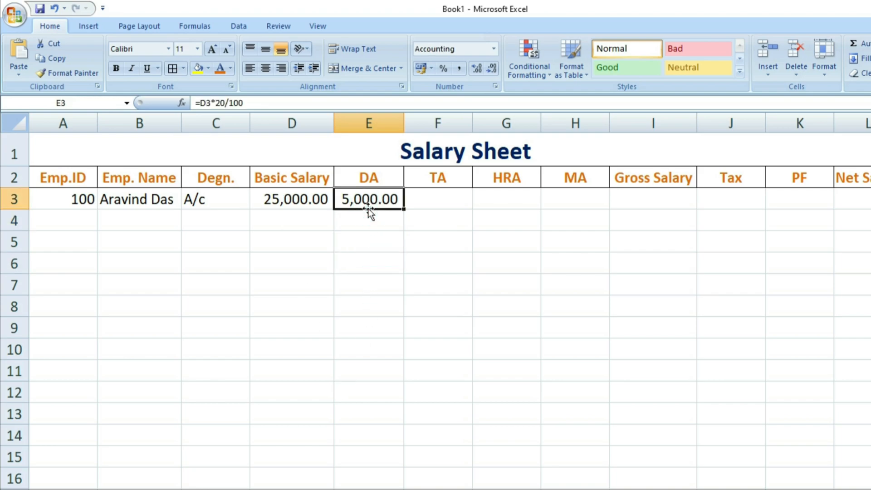
left_click(284, 201)
left_click(347, 201)
left_click(414, 200)
- Enter =D3*15% in F3 for a TA of 3,750.00
key("alt+Tab")
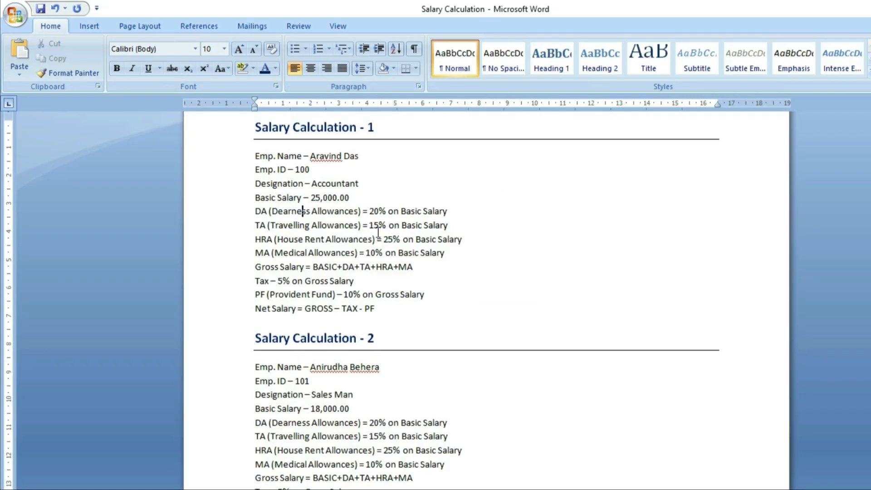
key("alt+Tab")
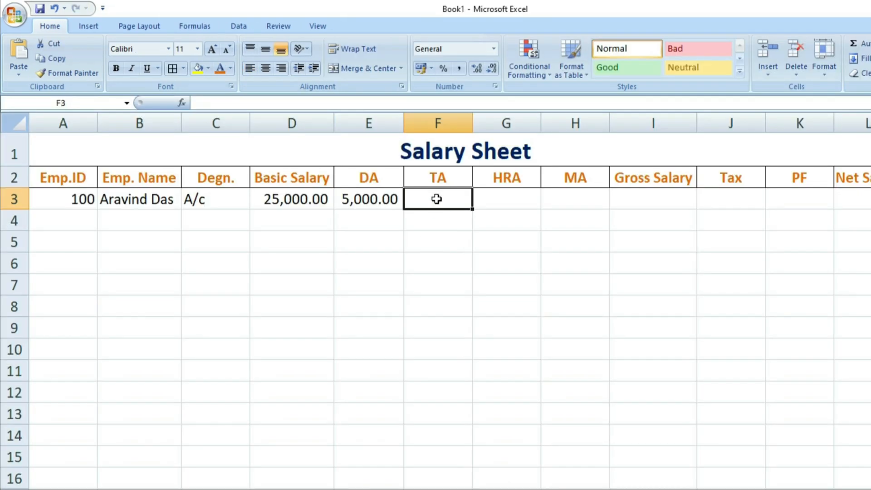
type("=")
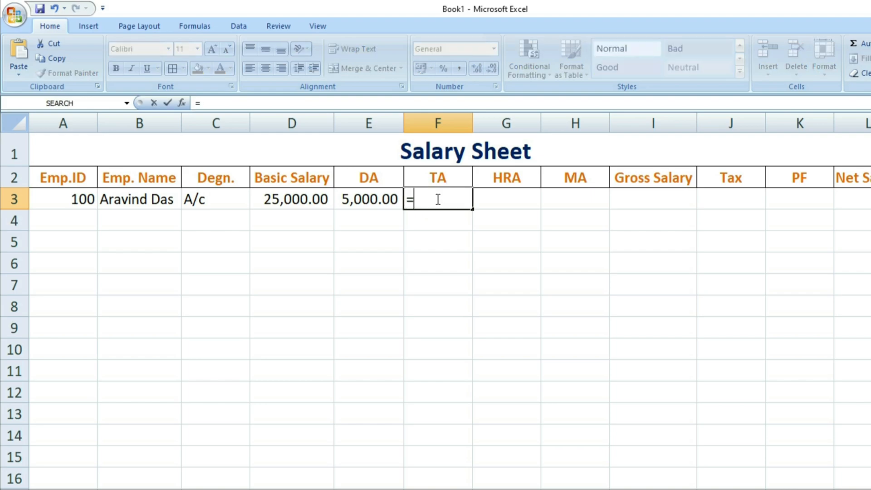
left_click(264, 200)
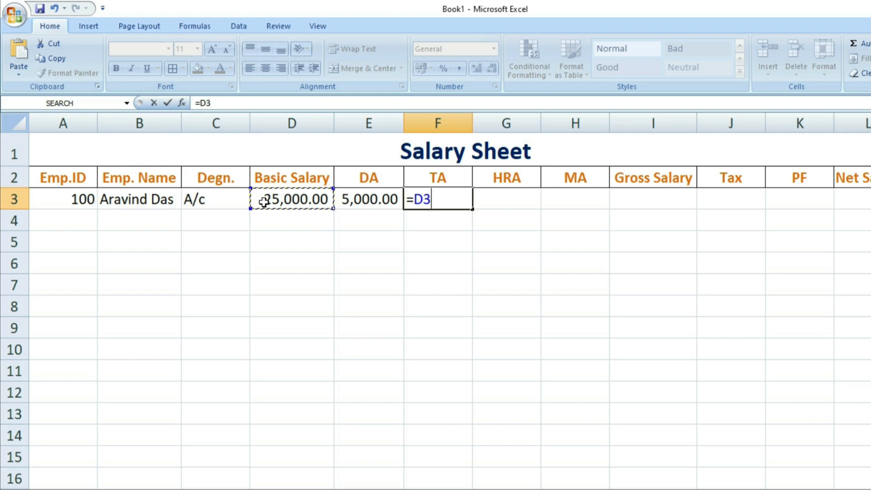
type("*15/")
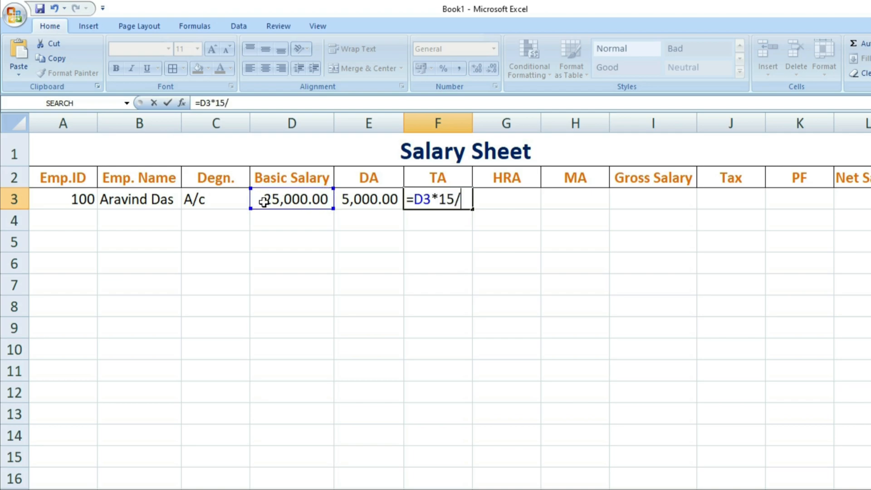
type("100")
key("BackSpace")
key("BackSpace")
key("BackSpace")
type("%")
key("Return")
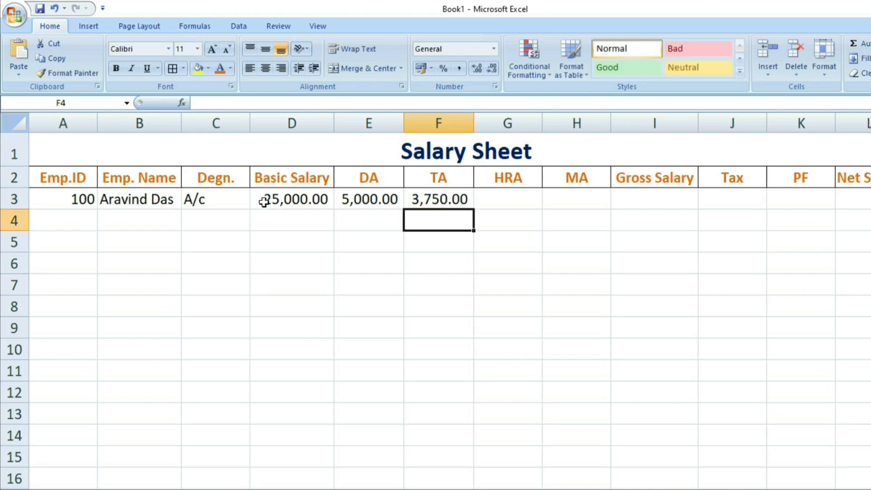
left_click(442, 202)
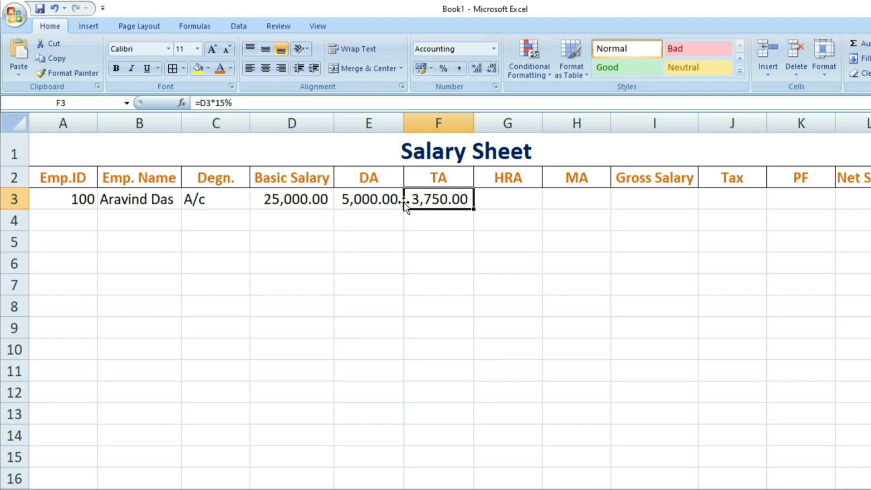
left_click(499, 205)
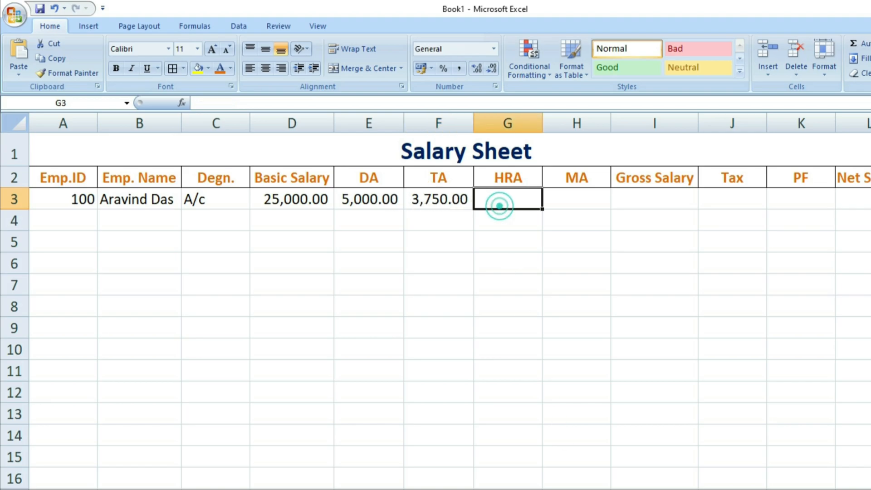
- Enter =D3*25/100 in G3 for an HRA of 6,250.00
key("alt+Tab")
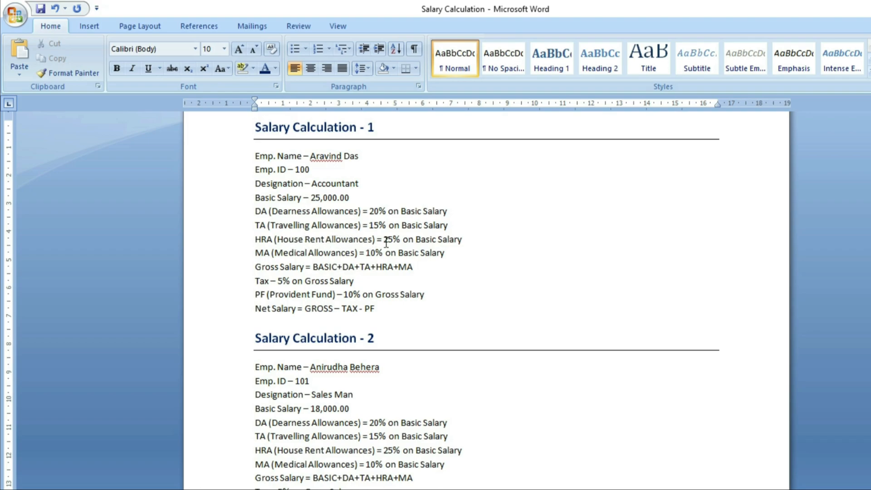
key("alt+Tab")
type("=")
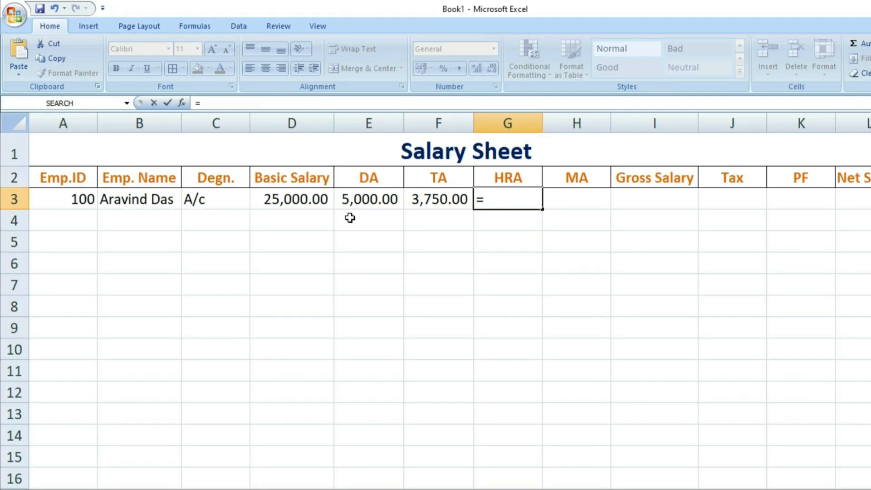
left_click(311, 199)
type("*25/100")
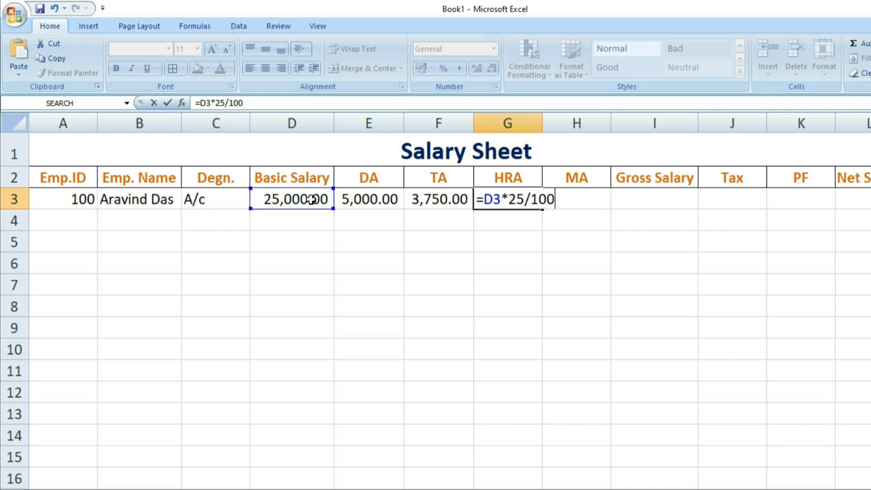
key("Return")
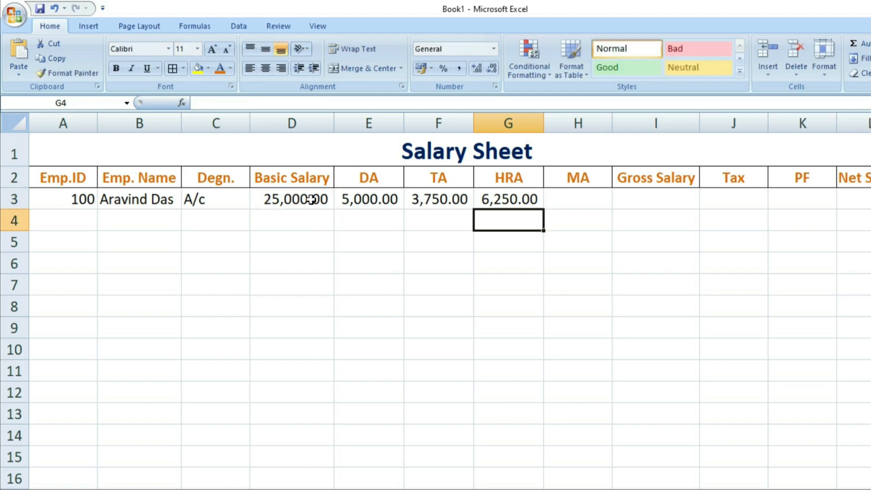
left_click(565, 200)
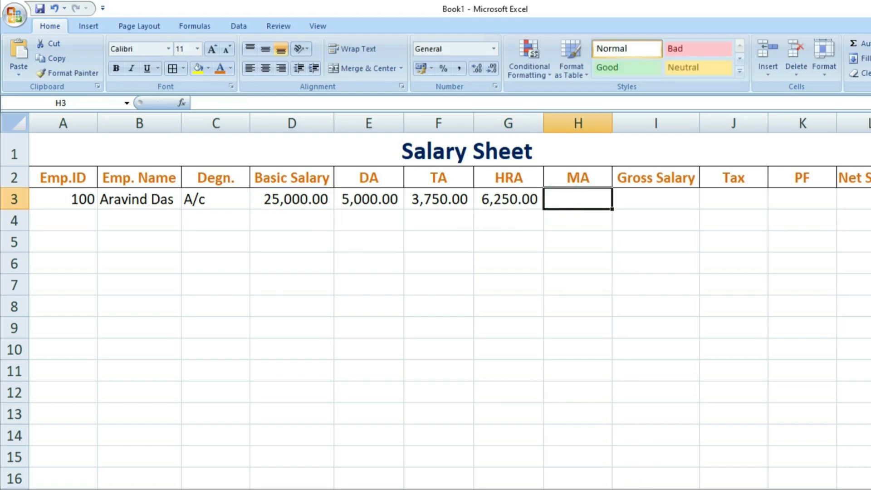
- Enter =D3*10/100 in H3 for an MA of 2,500.00
key("alt+Tab")
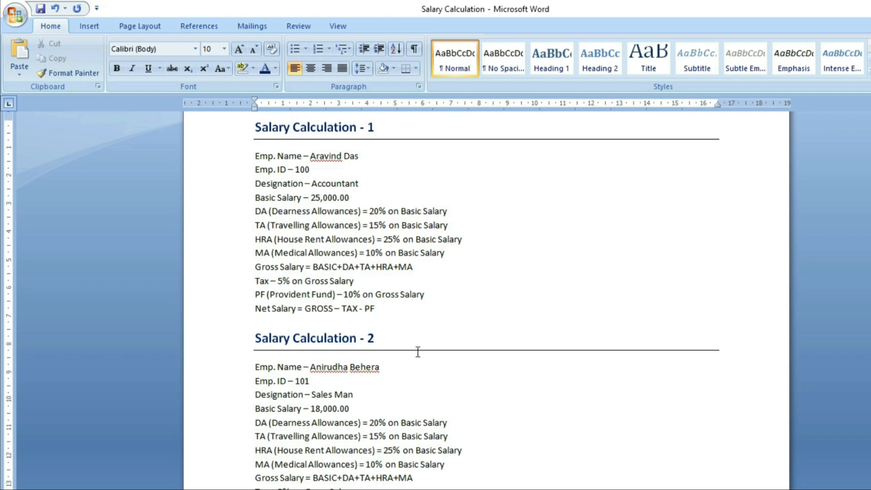
key("alt+Tab")
type("=")
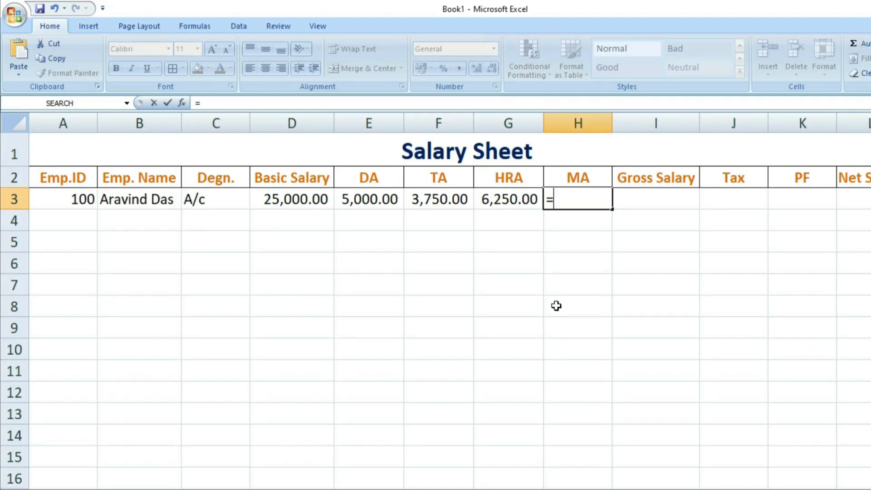
left_click(291, 198)
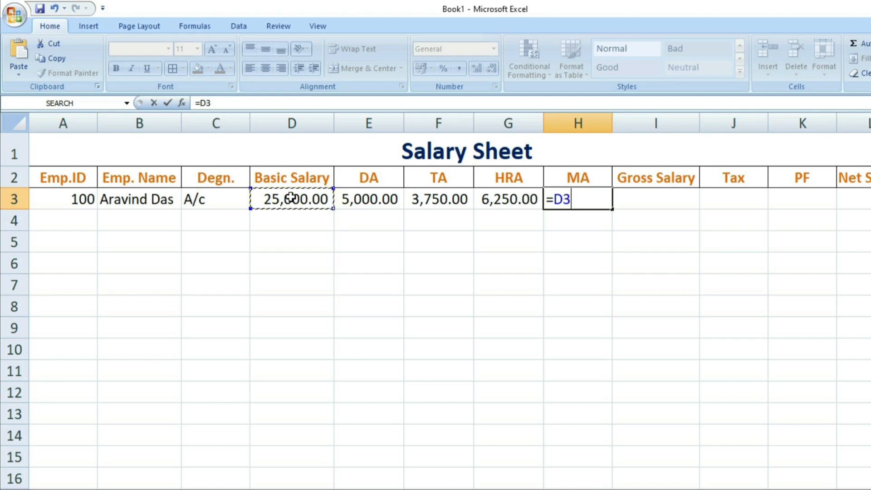
type("*10/100")
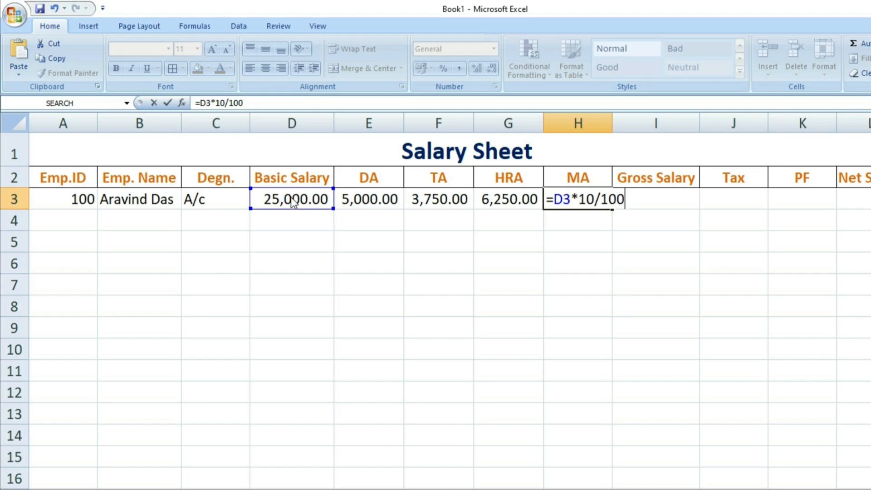
key("Return")
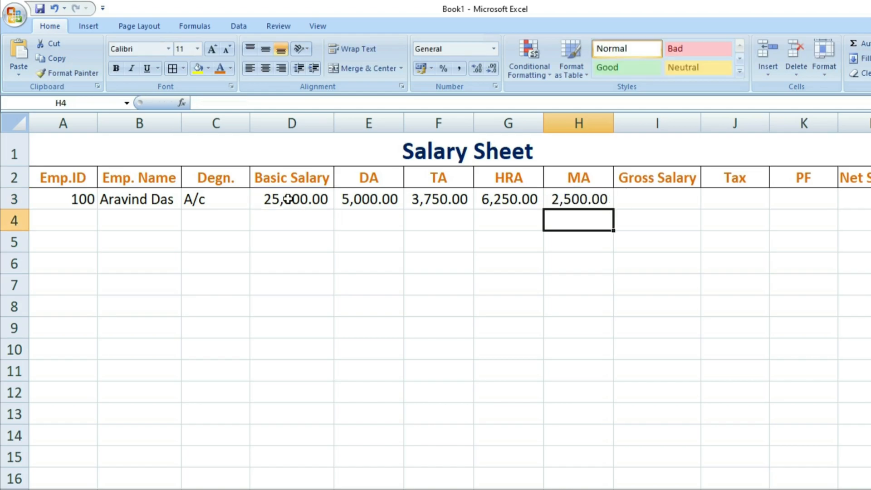
key("alt+Tab")
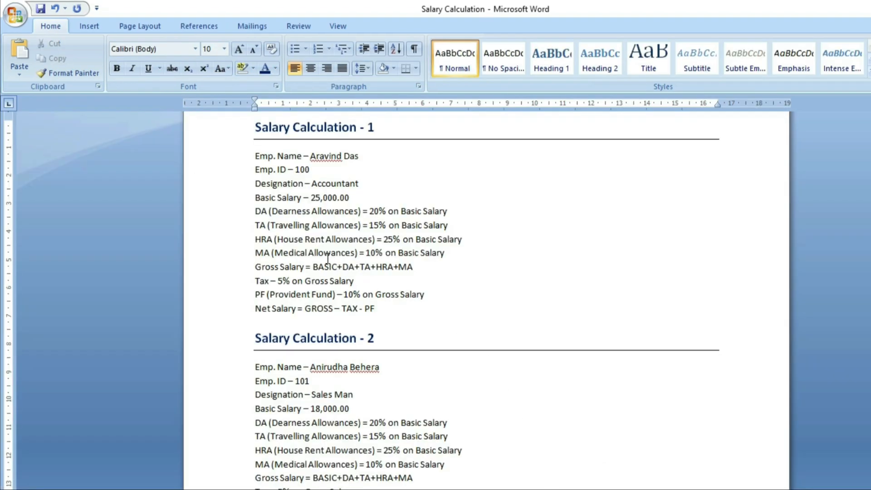
left_click_drag(371, 257, 395, 254)
left_click_drag(359, 488, 196, 132)
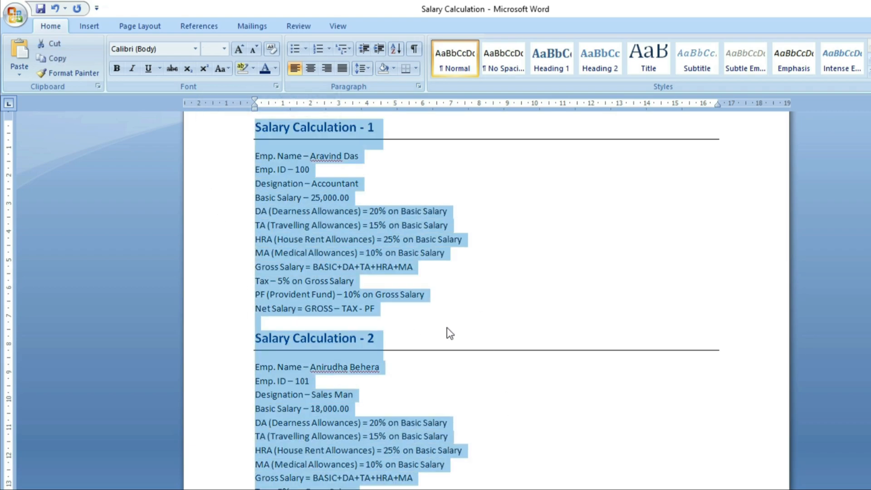
left_click_drag(356, 489, 243, 131)
left_click(395, 408)
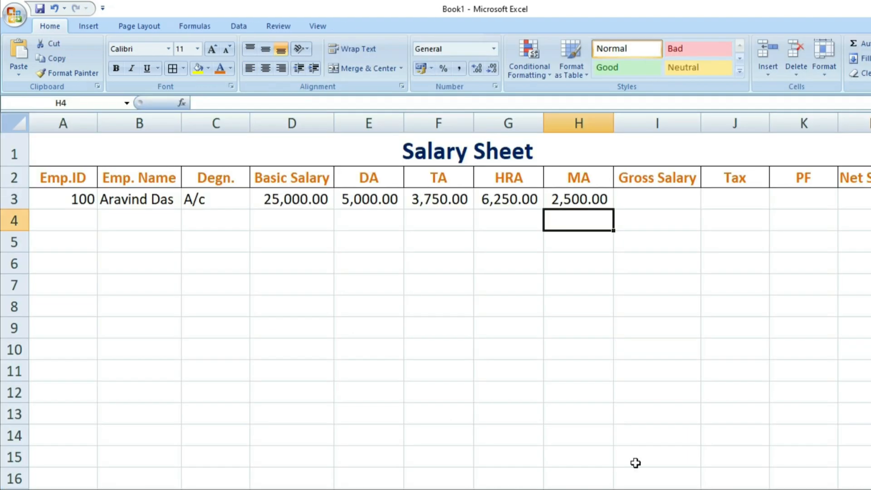
left_click(633, 199)
key("alt+Tab")
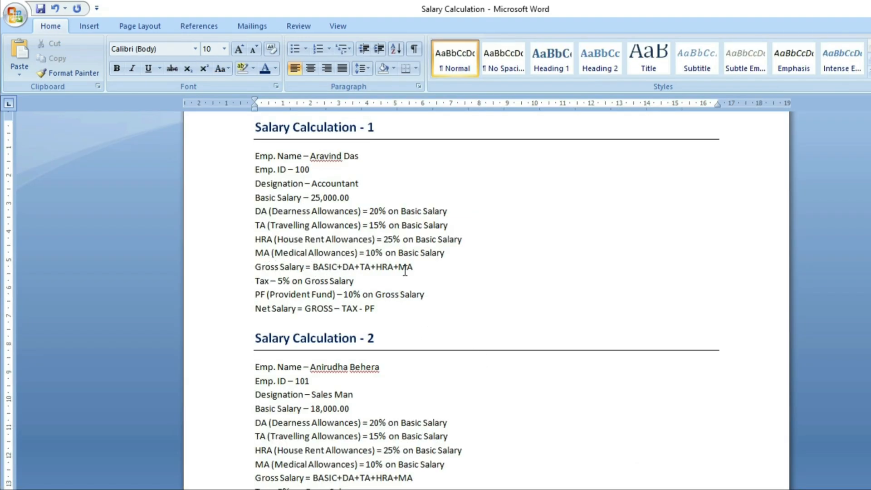
- Enter =SUM(D3:H3) in I3 for a gross salary of 42,500.00
key("alt+Tab")
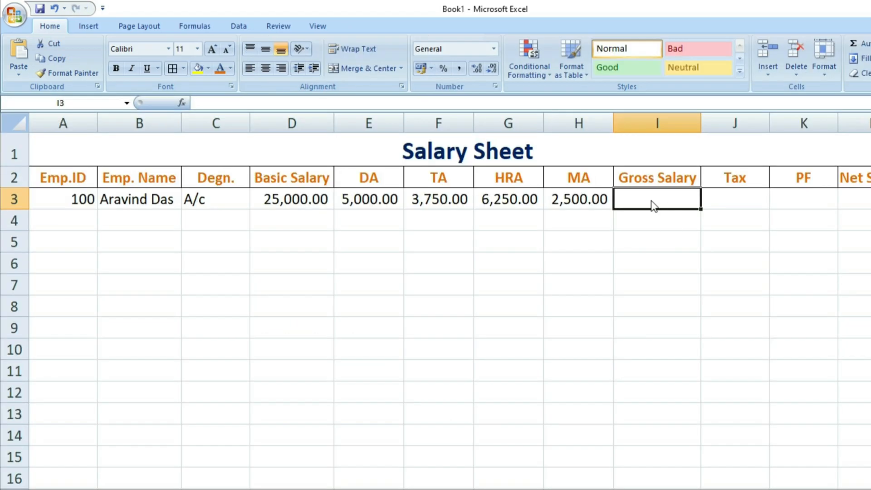
type("=s")
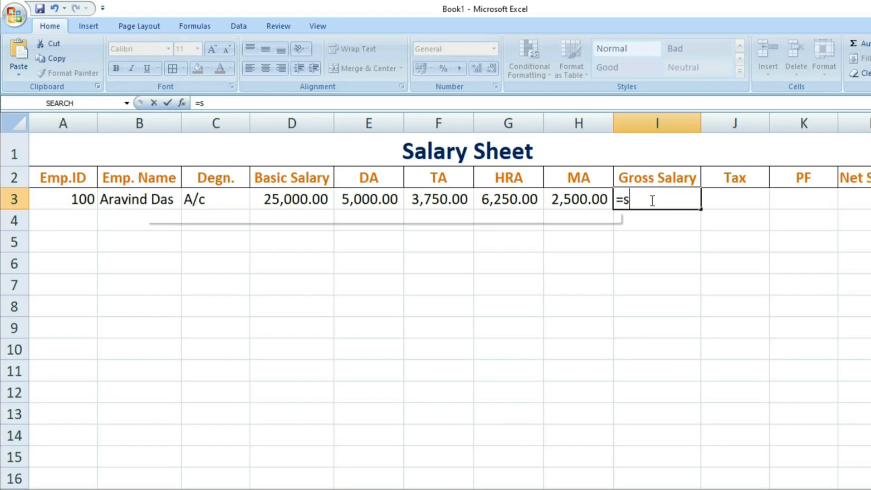
type("um(")
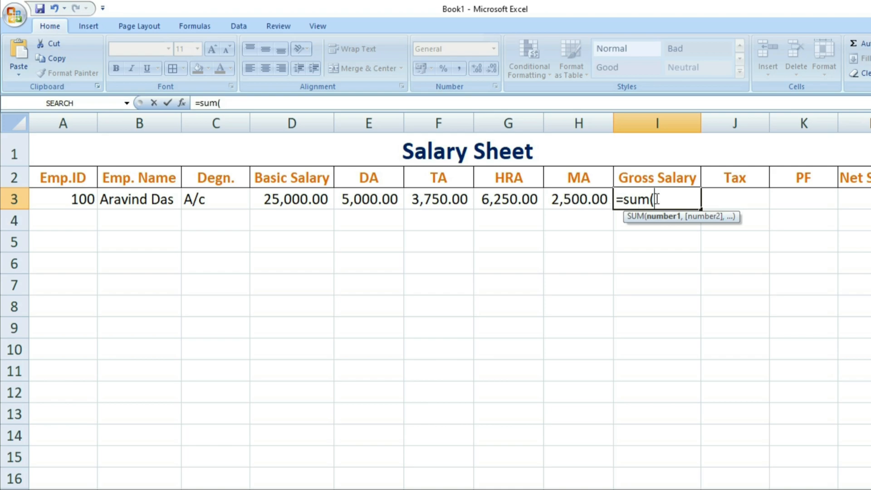
left_click_drag(300, 198, 552, 205)
left_click(552, 205)
left_click_drag(307, 205, 580, 204)
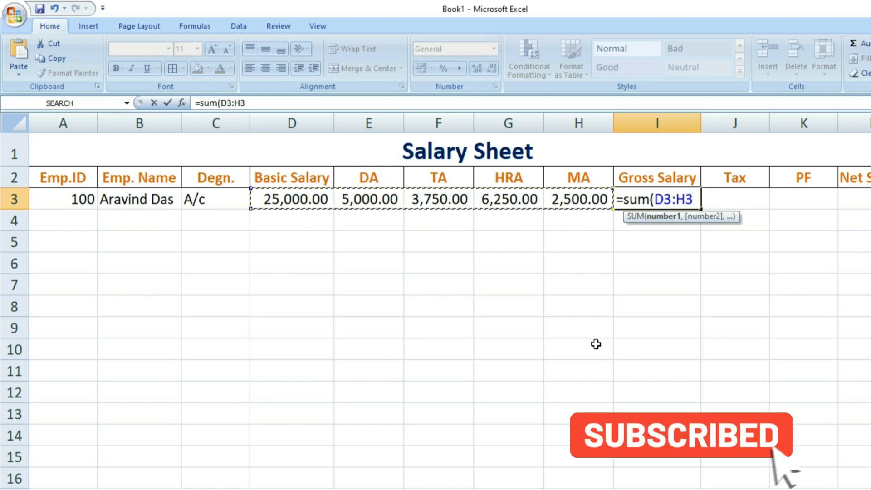
type(")")
key("Return")
left_click(297, 245)
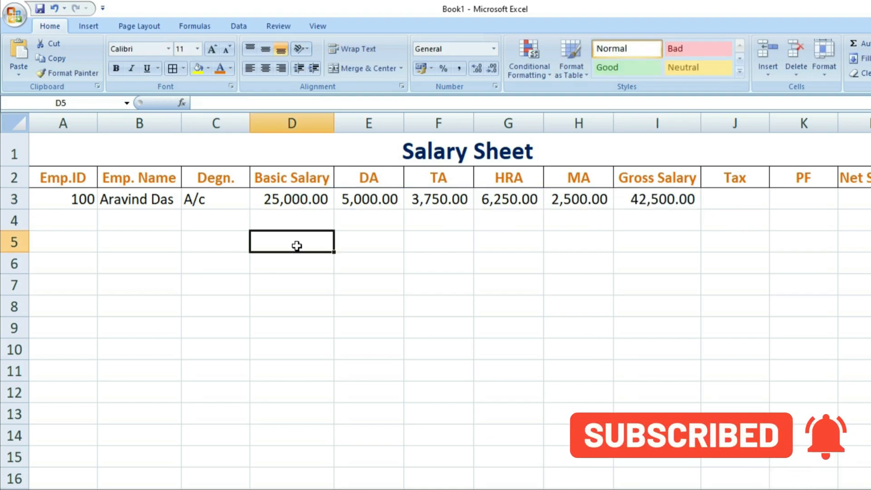
left_click(297, 205)
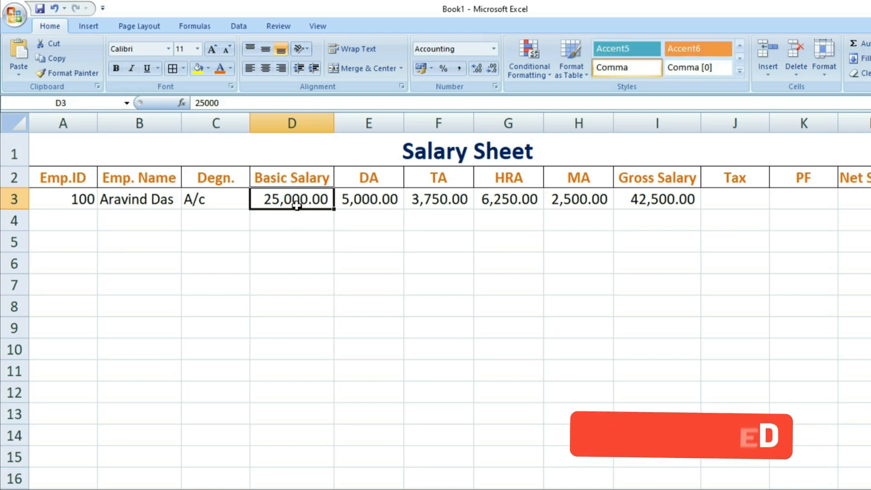
left_click(658, 202)
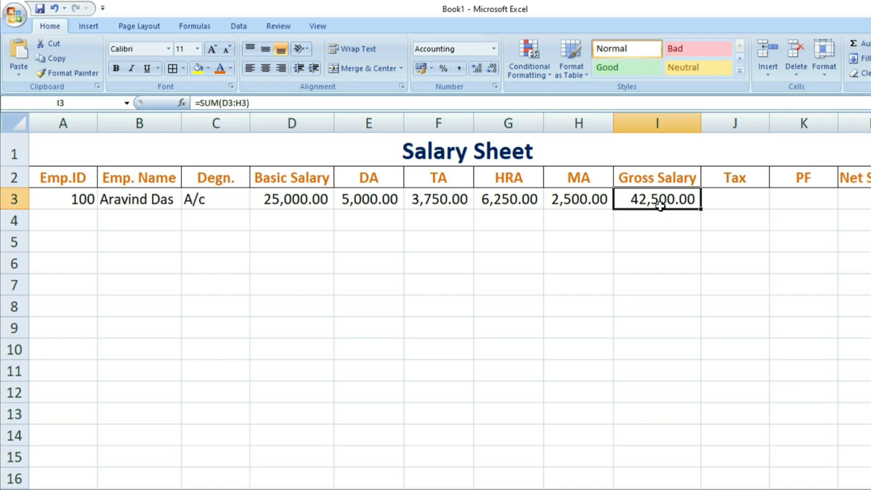
- Enter =I3*5/100 in J3 for a tax of 2,125.00
left_click(739, 199)
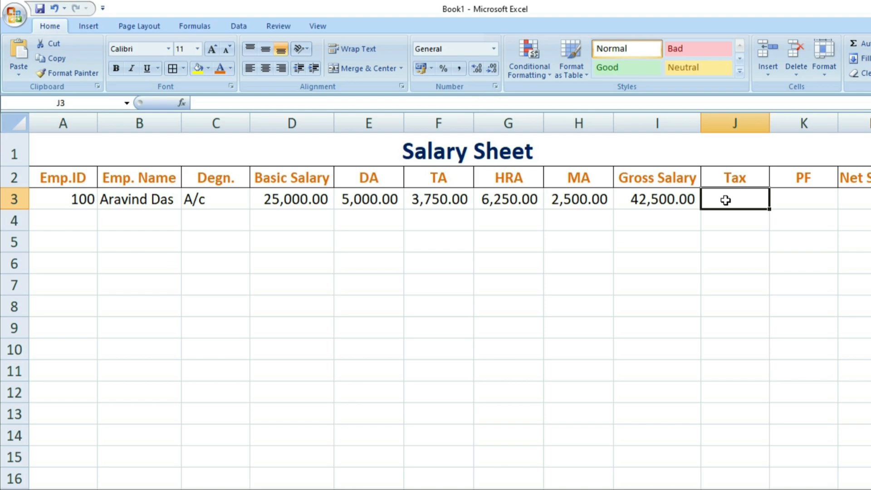
type("=")
left_click(674, 197)
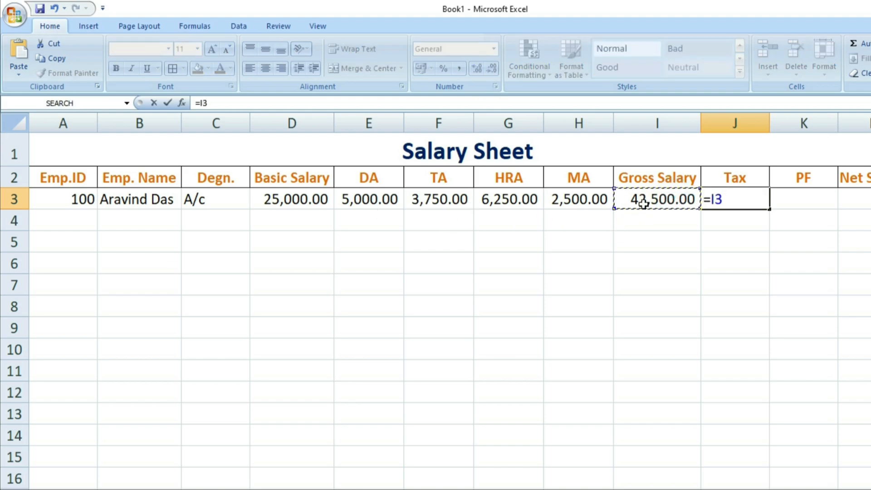
type("*5/100")
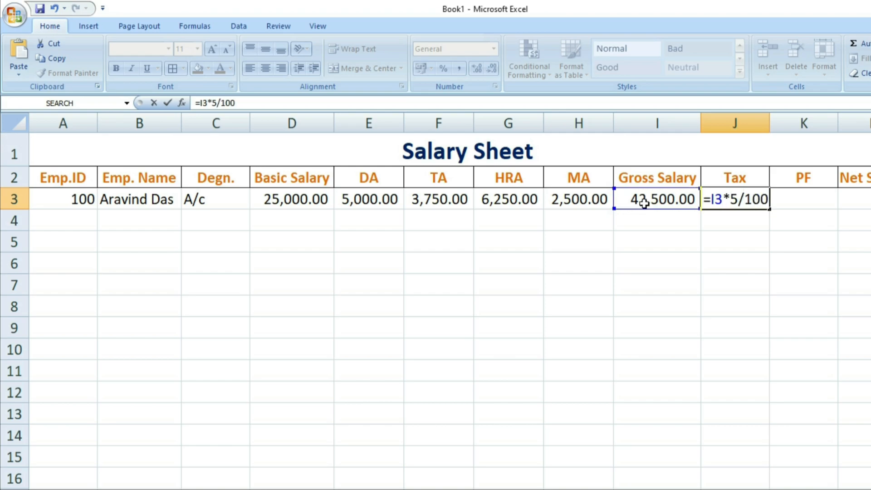
key("Return")
left_click(762, 202)
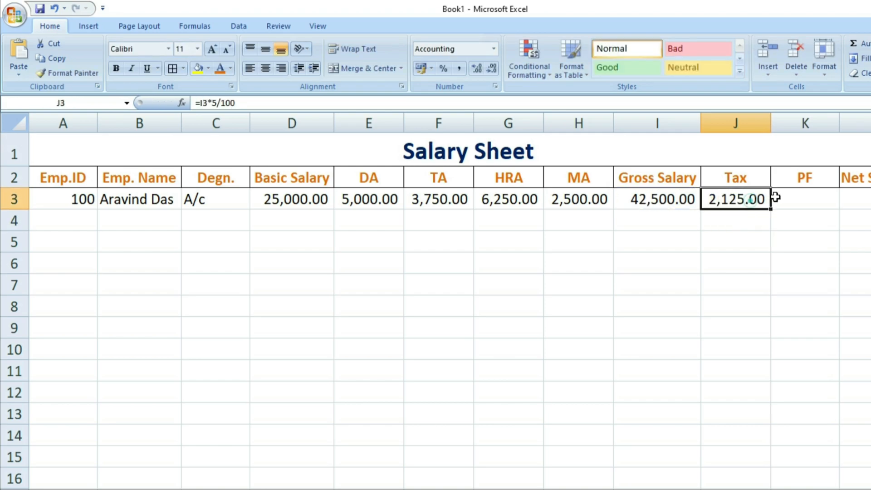
- Enter =I3*10/100 in K3 for a PF of 4,250.00
left_click(792, 198)
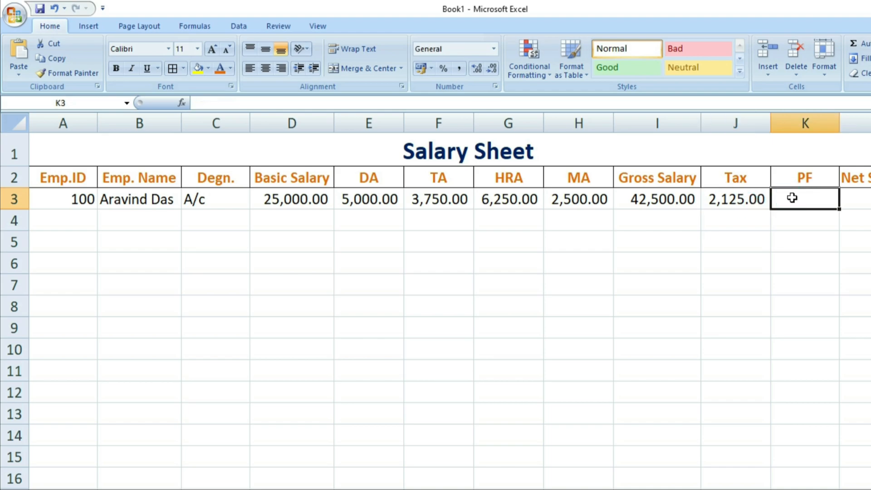
type("=")
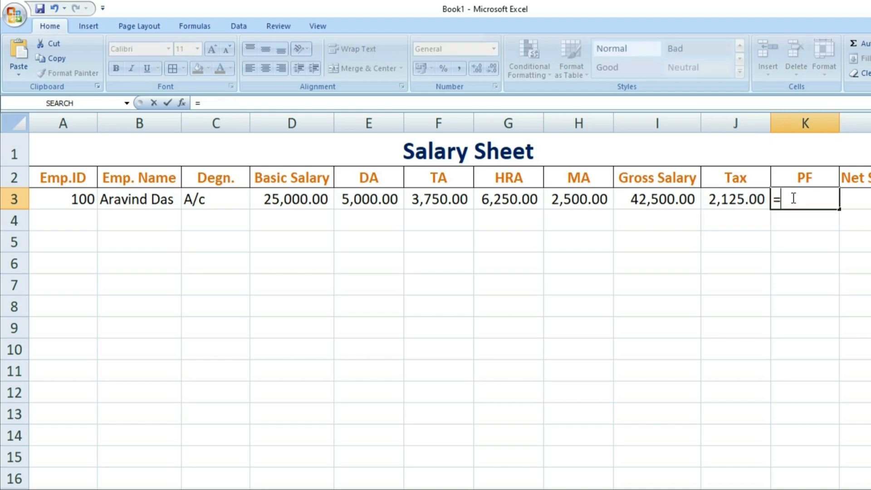
left_click(661, 195)
type("*")
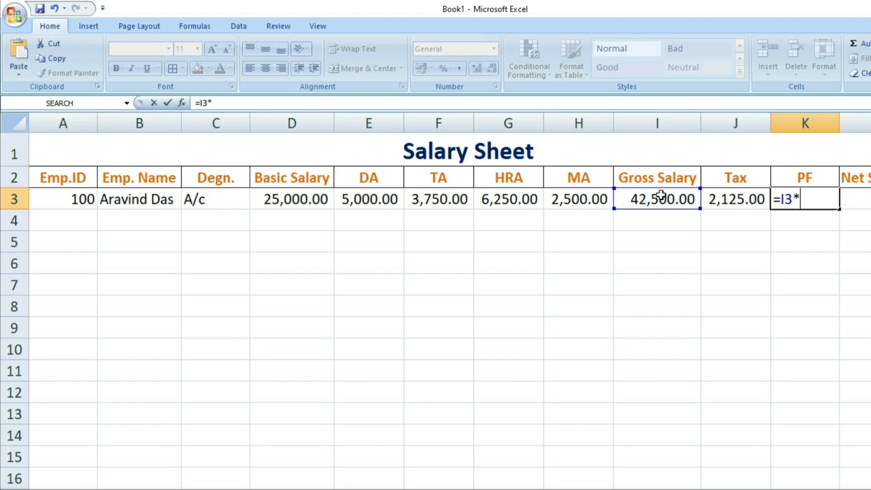
type("10/100")
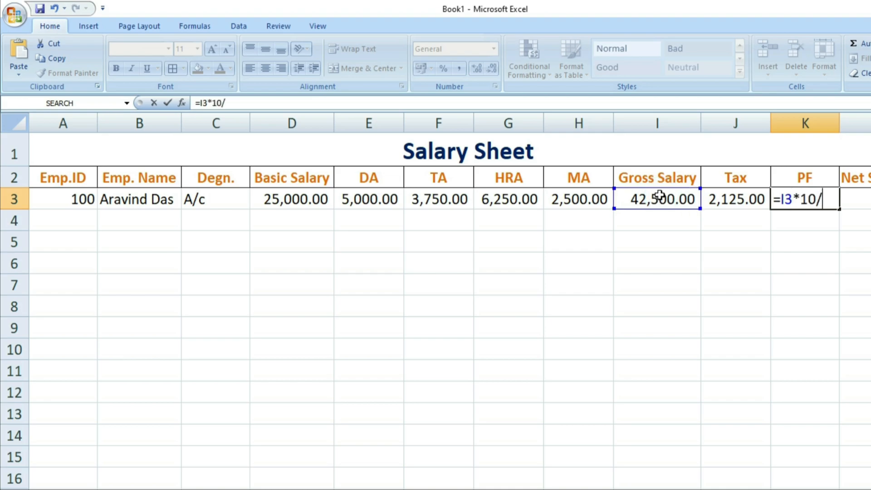
key("Return")
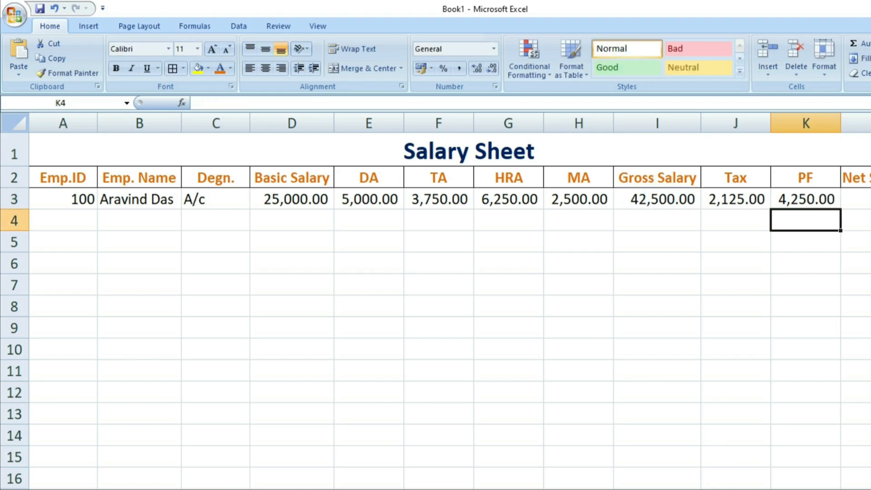
- Enter =I3-J3-K3 in L3 for a net salary of 36,125.00
left_click(597, 489)
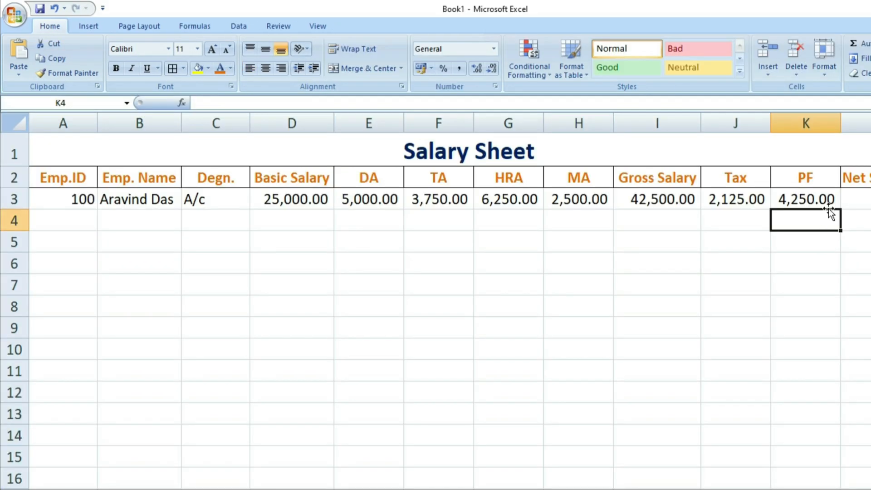
left_click(824, 199)
left_click(863, 199)
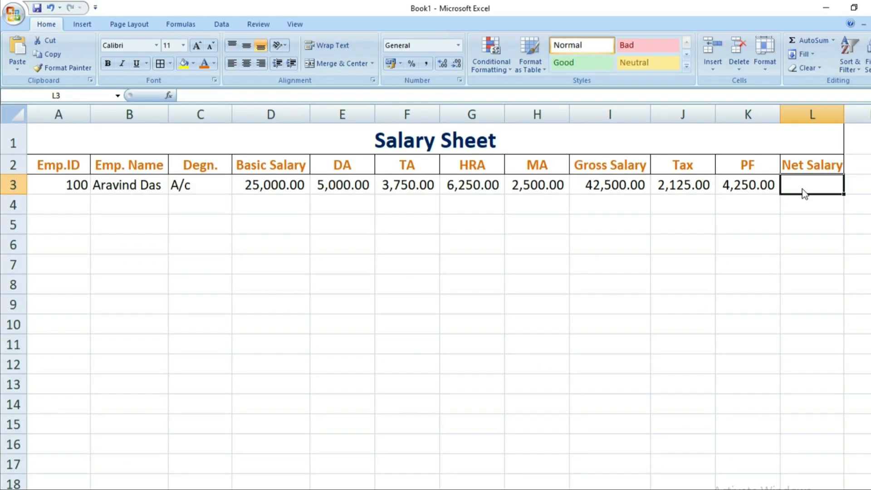
type("=")
left_click(618, 185)
type("-")
left_click(662, 190)
type("-")
left_click(742, 184)
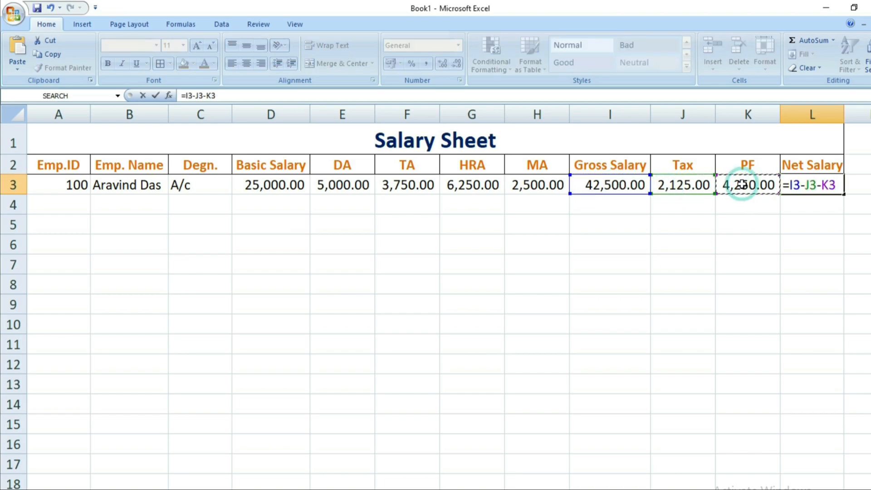
key("Return")
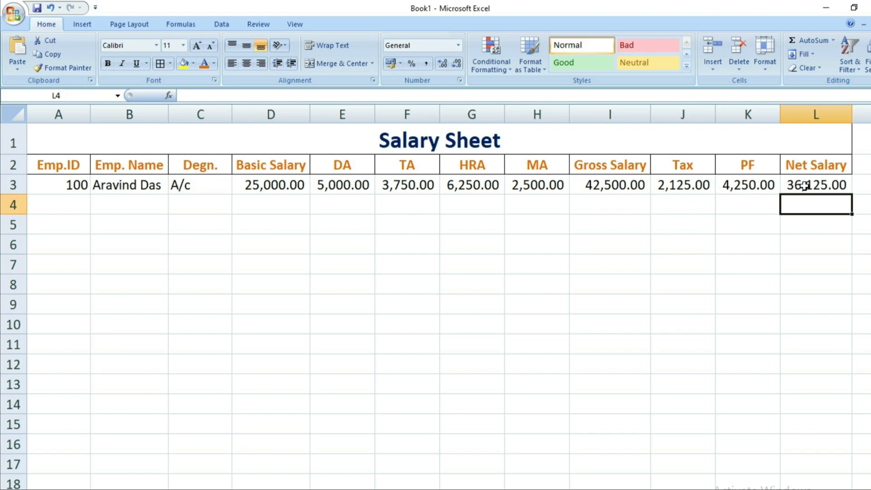
left_click(825, 187)
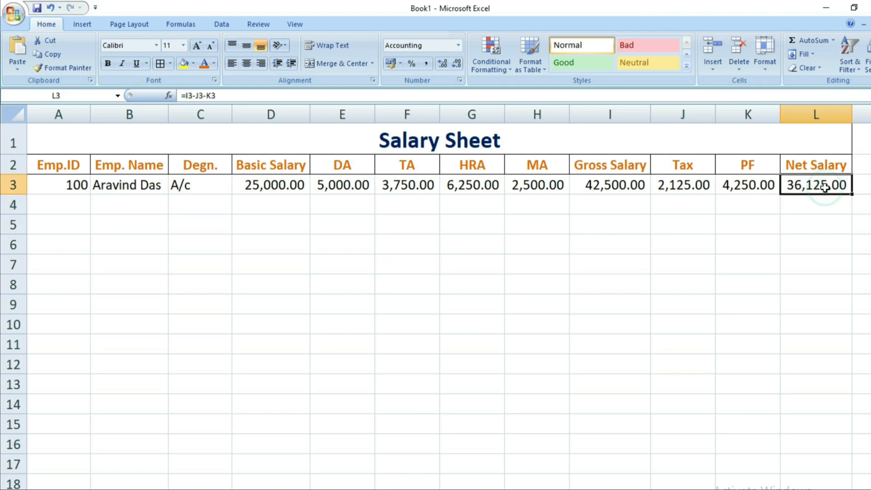
- Enter employee ID 101 in A4 and the name in B4, autofitting column B
key("Return")
key("Home")
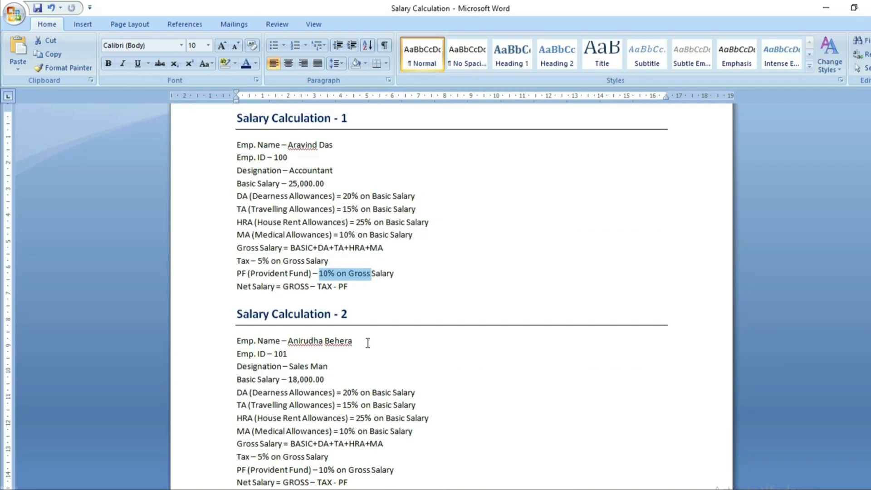
left_click(368, 343)
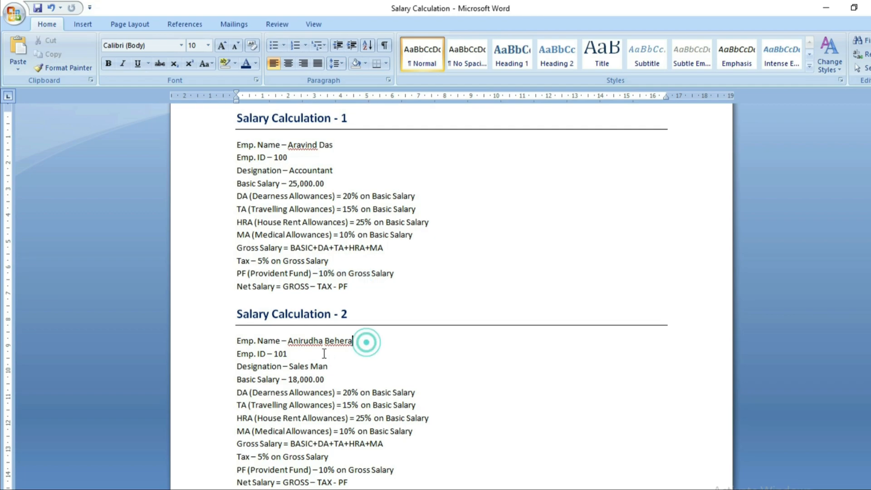
left_click_drag(268, 355, 304, 358)
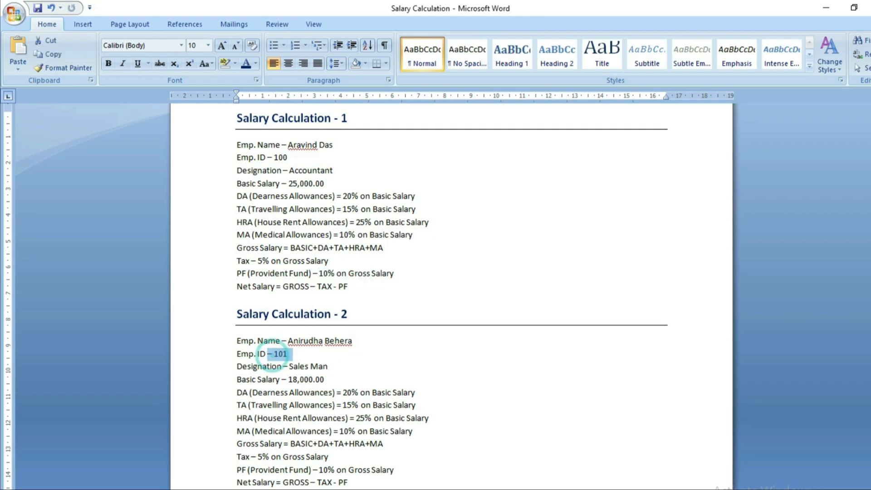
key("alt+Tab")
type("101")
key("Tab")
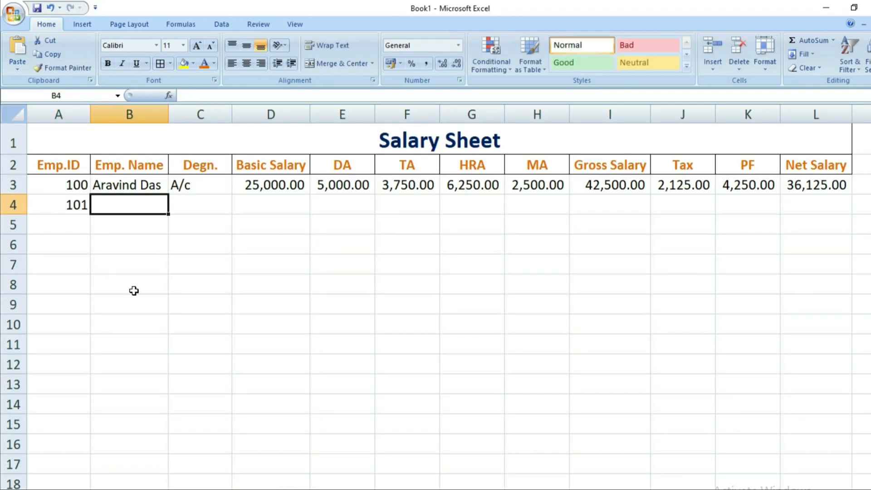
key("alt+Tab")
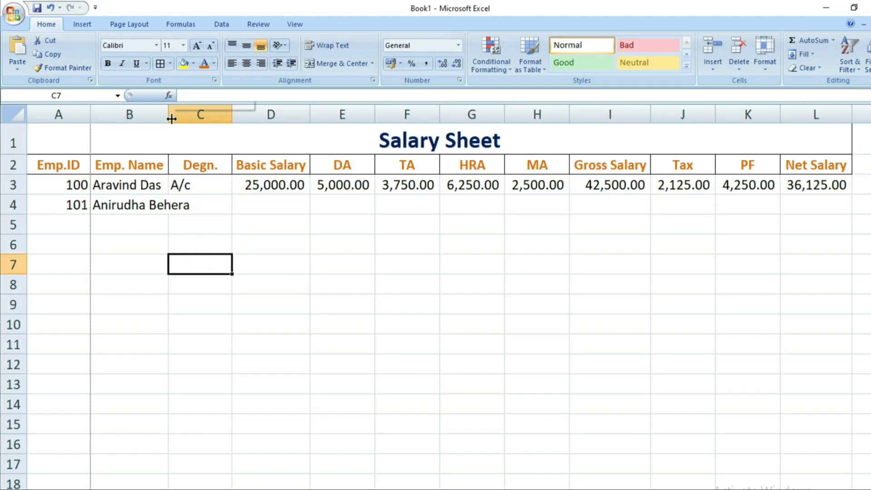
double_click(169, 115)
- Enter the designation Sales in C4 and basic salary 18000 in D4
left_click(228, 228)
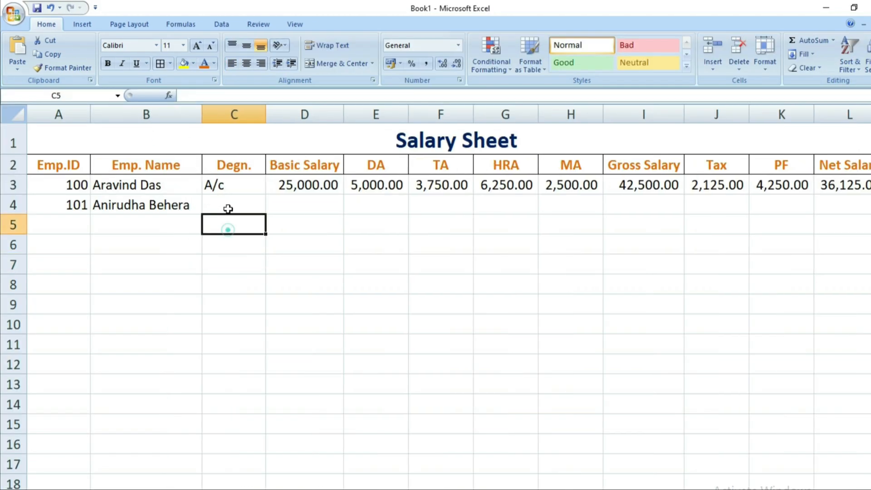
left_click(227, 208)
type("Salaes")
key("BackSpace")
key("BackSpace")
key("BackSpace")
type("es")
double_click(302, 204)
key("alt+Tab")
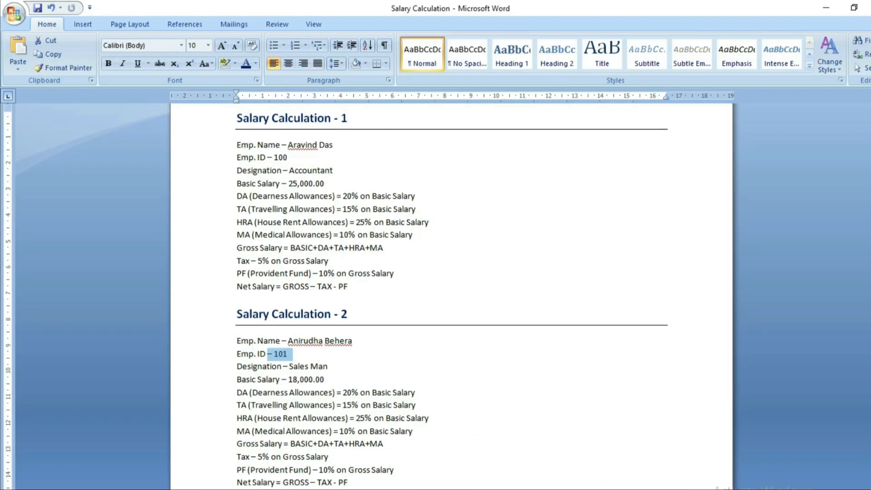
key("alt+Tab")
type("18000")
key("Return")
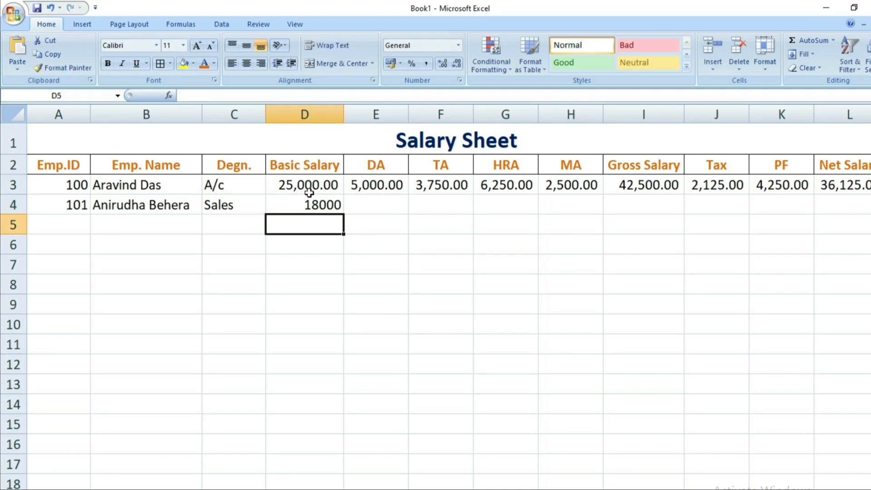
- Use Format Painter to copy D3's number format to D4, showing 18,000.00
left_click(309, 190)
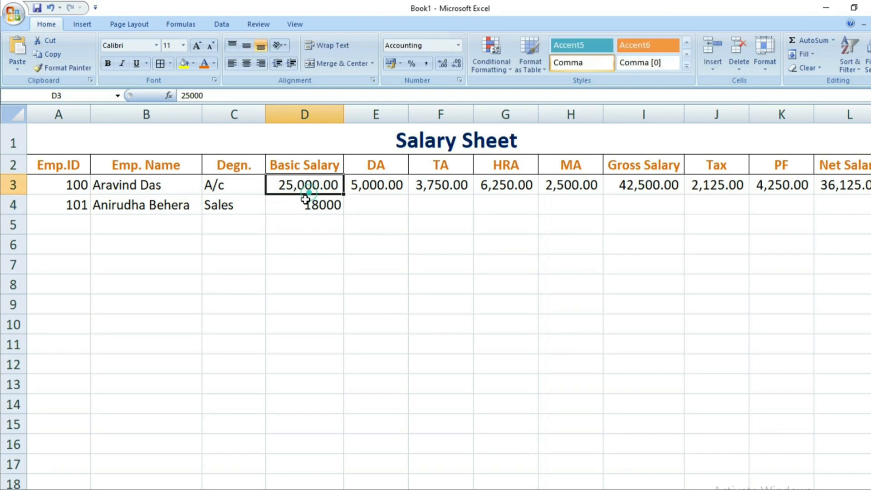
left_click(306, 204)
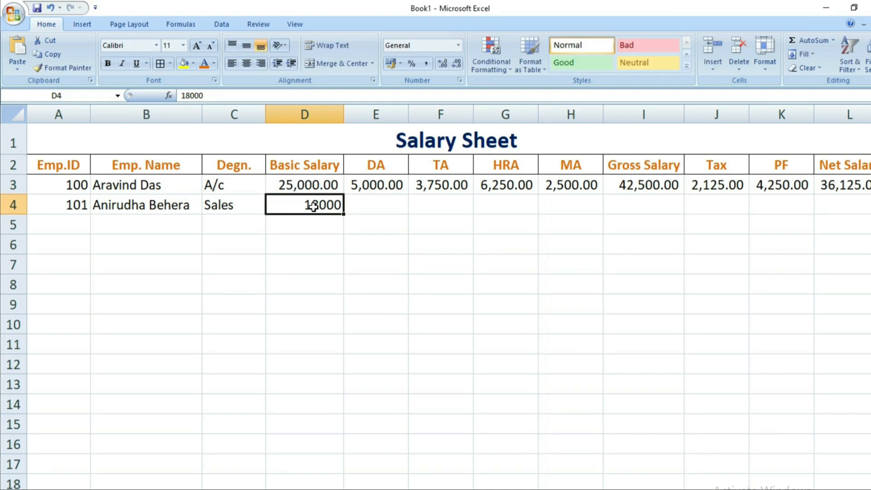
left_click(428, 62)
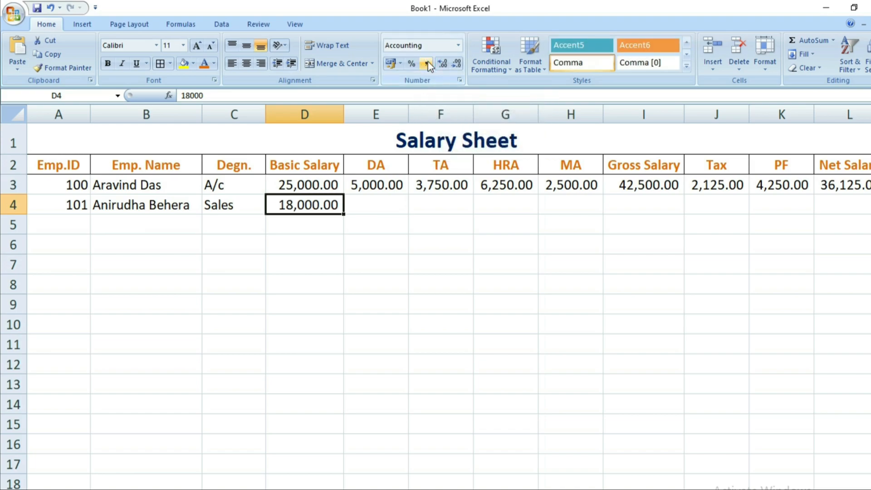
key("ctrl+z")
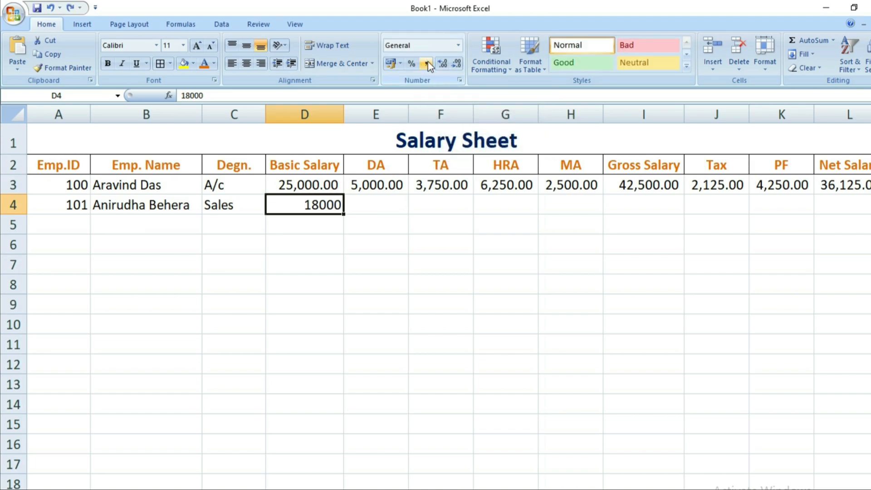
left_click(309, 236)
left_click(311, 190)
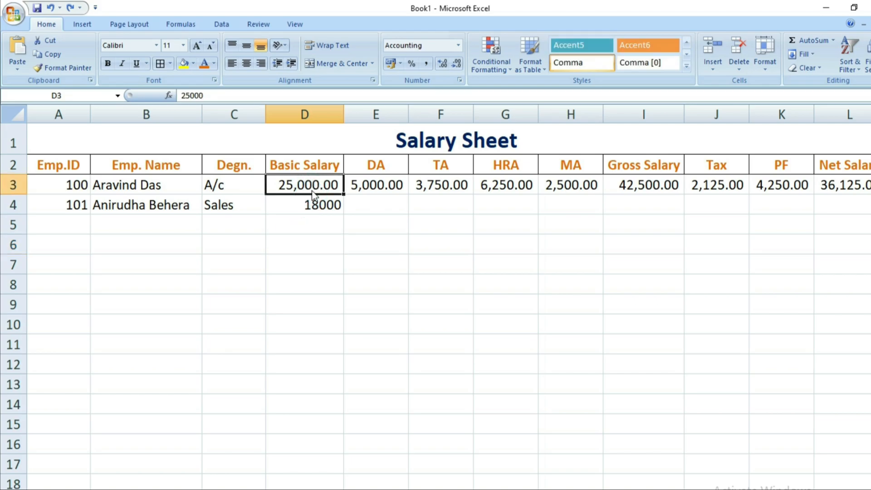
left_click(60, 67)
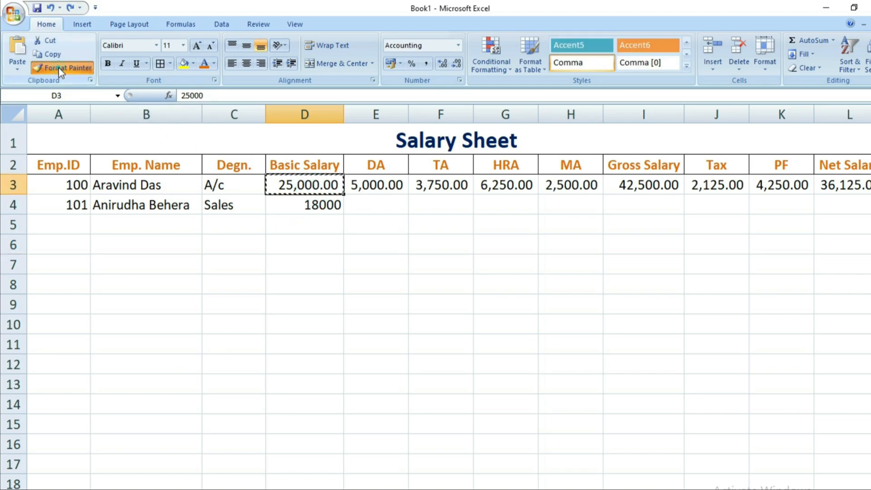
left_click(285, 203)
left_click(346, 295)
left_click(366, 200)
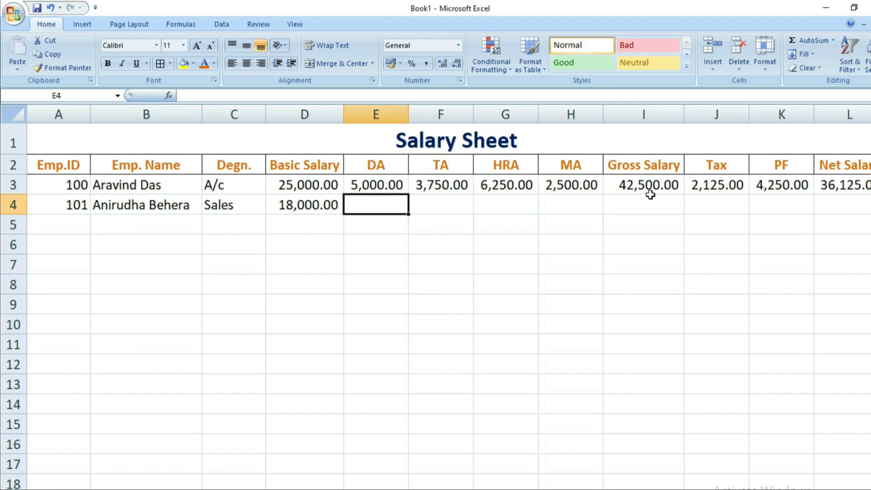
- Fill row 3's DA and TA-to-Net Salary formulas down into row 4
left_click(399, 189)
left_click_drag(408, 194, 412, 205)
left_click(412, 205)
left_click(449, 187)
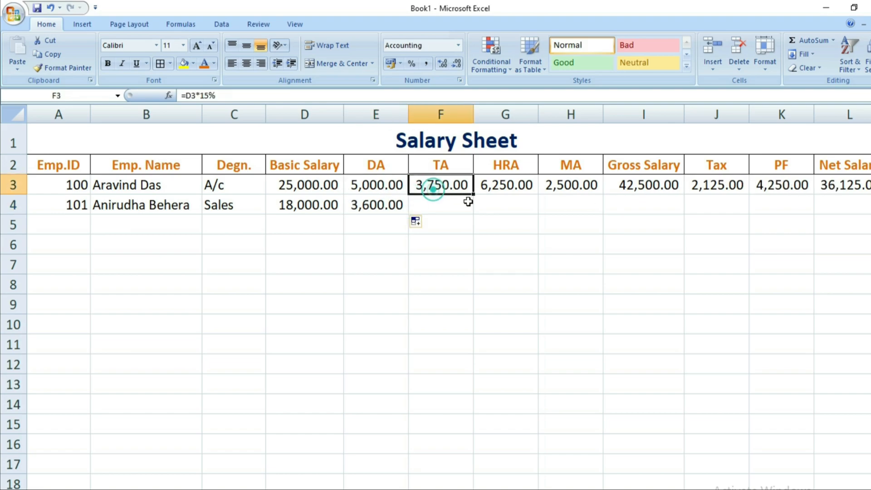
left_click_drag(468, 190, 869, 206)
left_click(699, 303)
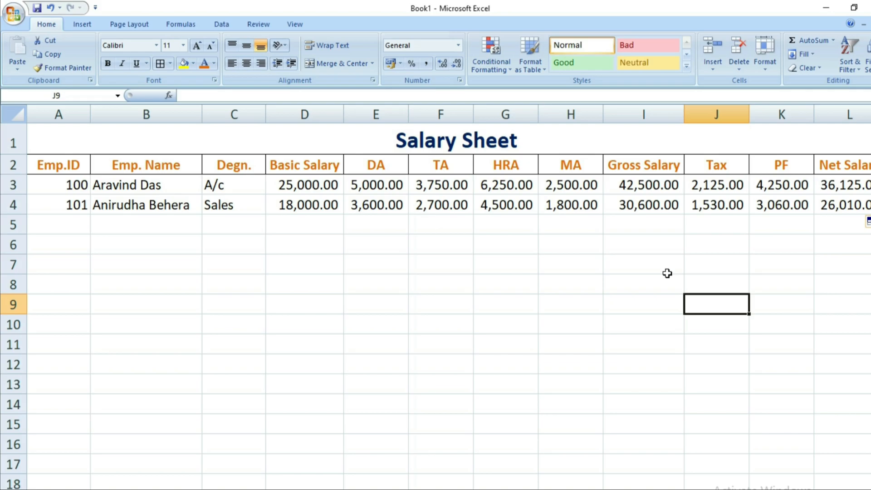
- Check the PF and net salary rules in the reference document
key("alt+Tab")
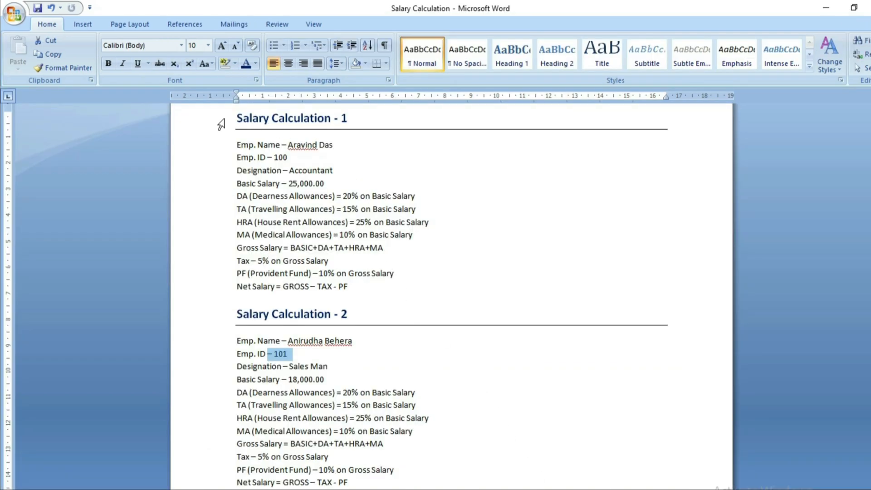
left_click_drag(237, 111, 560, 485)
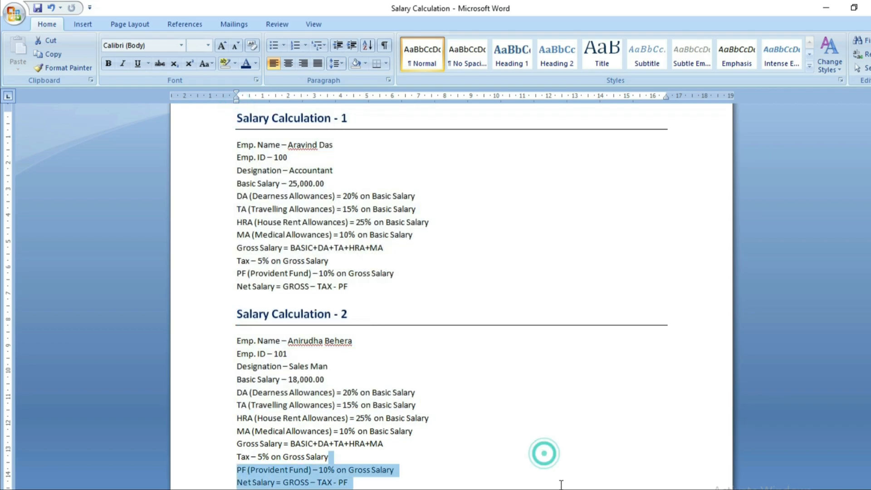
left_click(370, 485)
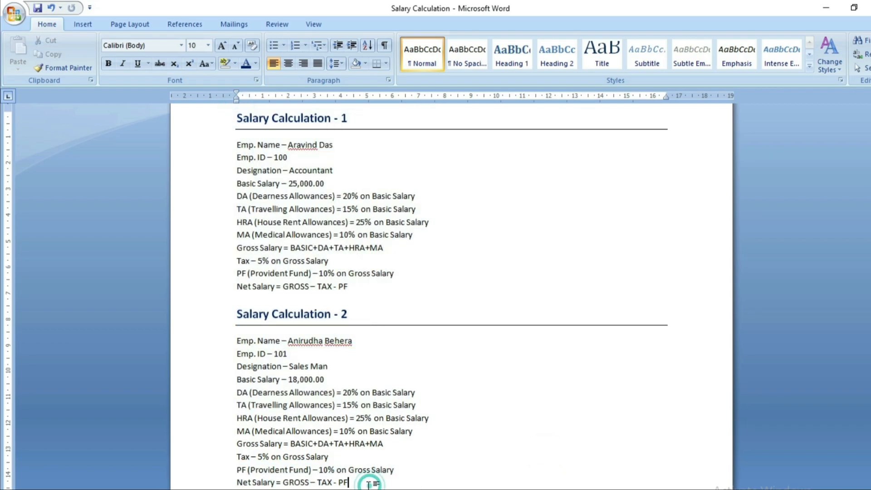
key("alt+Tab")
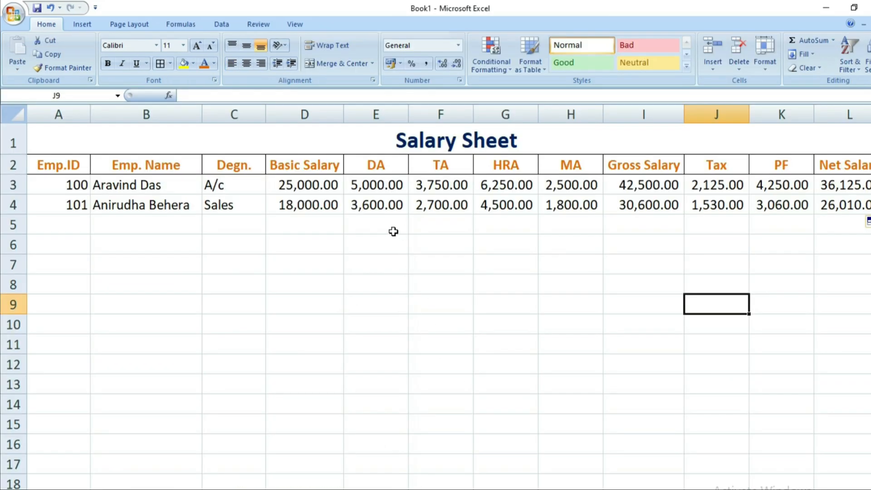